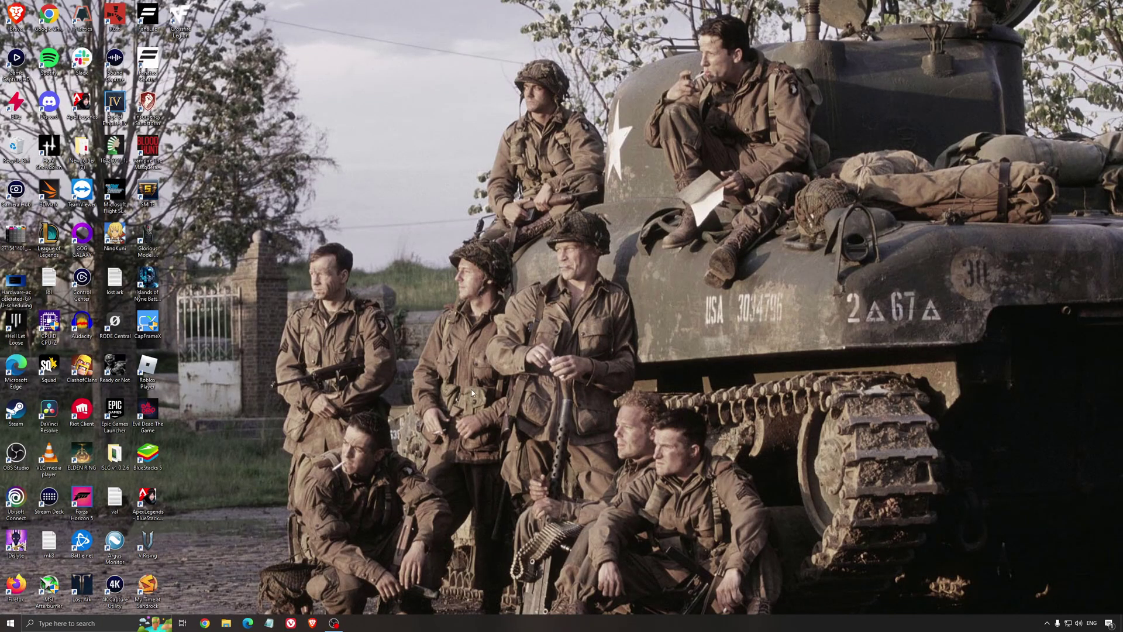
Open the Windows Game Mode settings and review the Xbox Game Bar and Captures pages.
{"action": "left_click", "coordinate": [98, 624]}
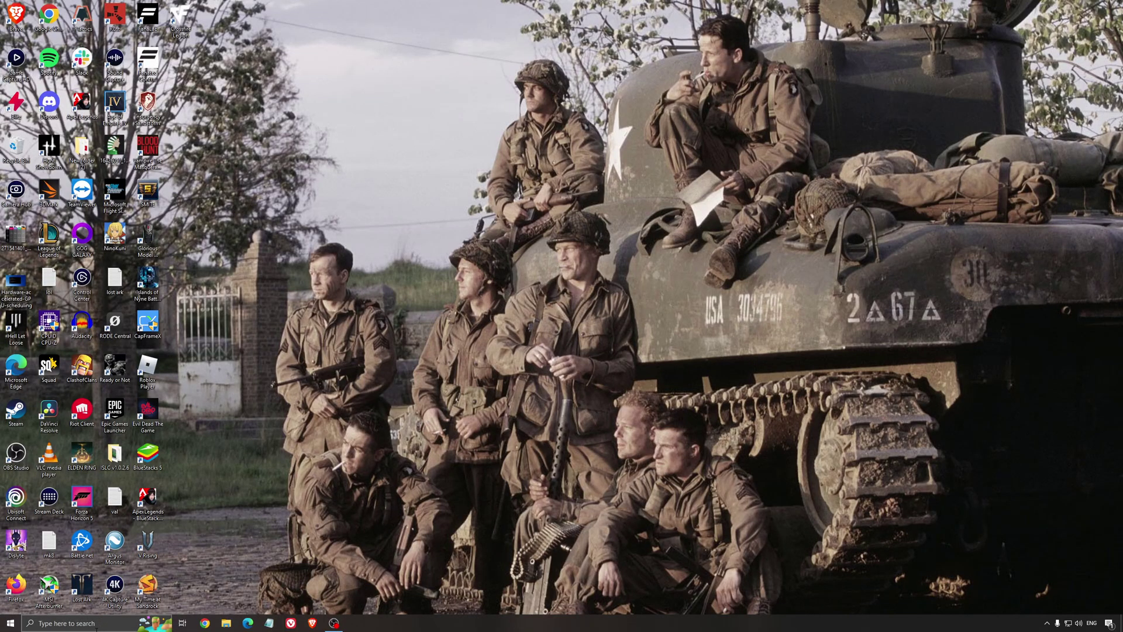
{"action": "type", "text": "game mode"}
{"action": "key", "text": "Return"}
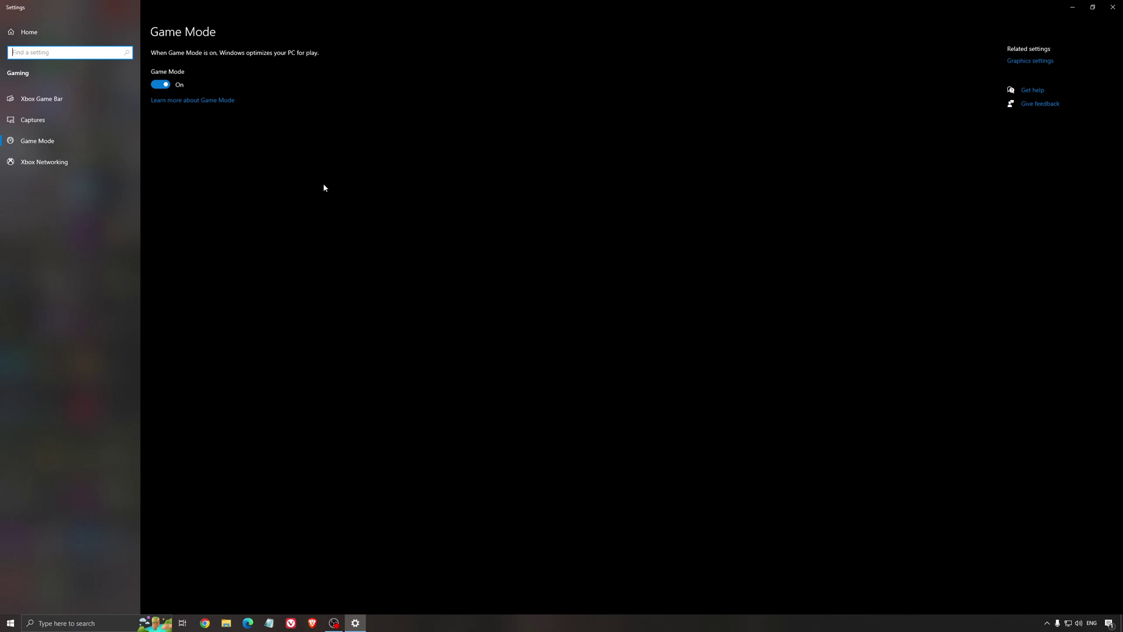
{"action": "left_click", "coordinate": [70, 100]}
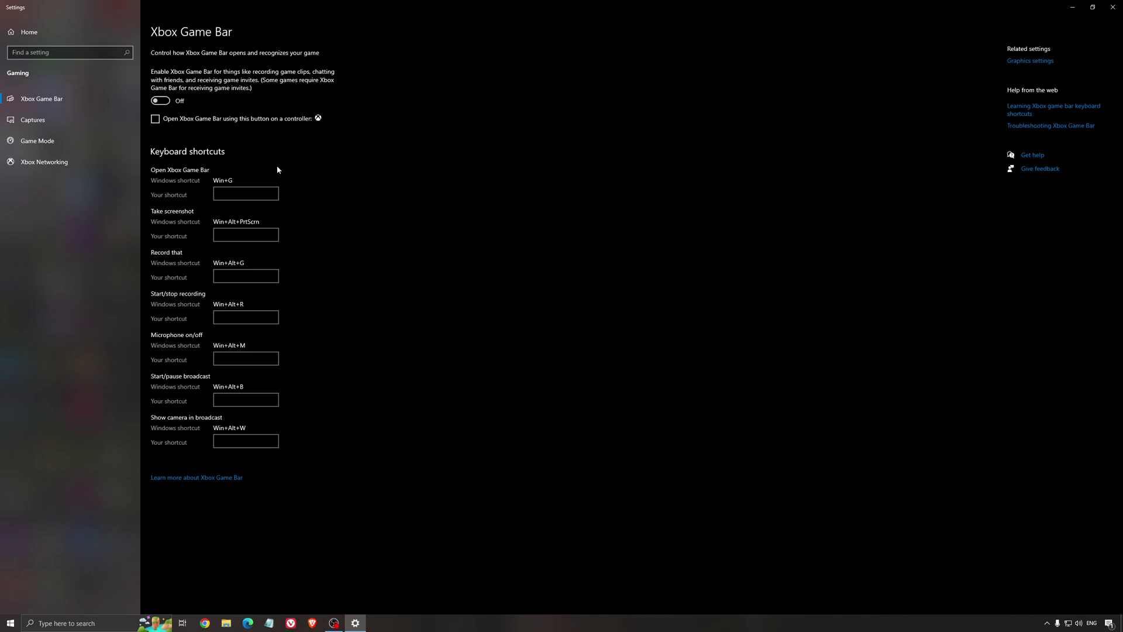
{"action": "left_click", "coordinate": [73, 120]}
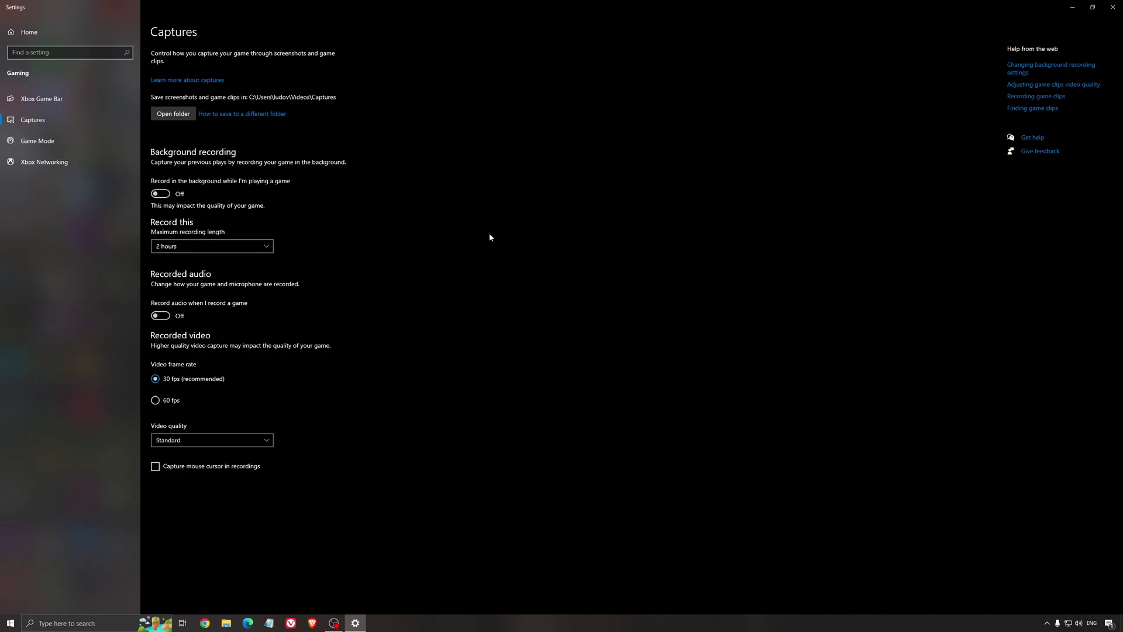
{"action": "left_click", "coordinate": [1113, 7]}
View the hardware-accelerated GPU scheduling image from the desktop and close it.
{"action": "double_click", "coordinate": [16, 282]}
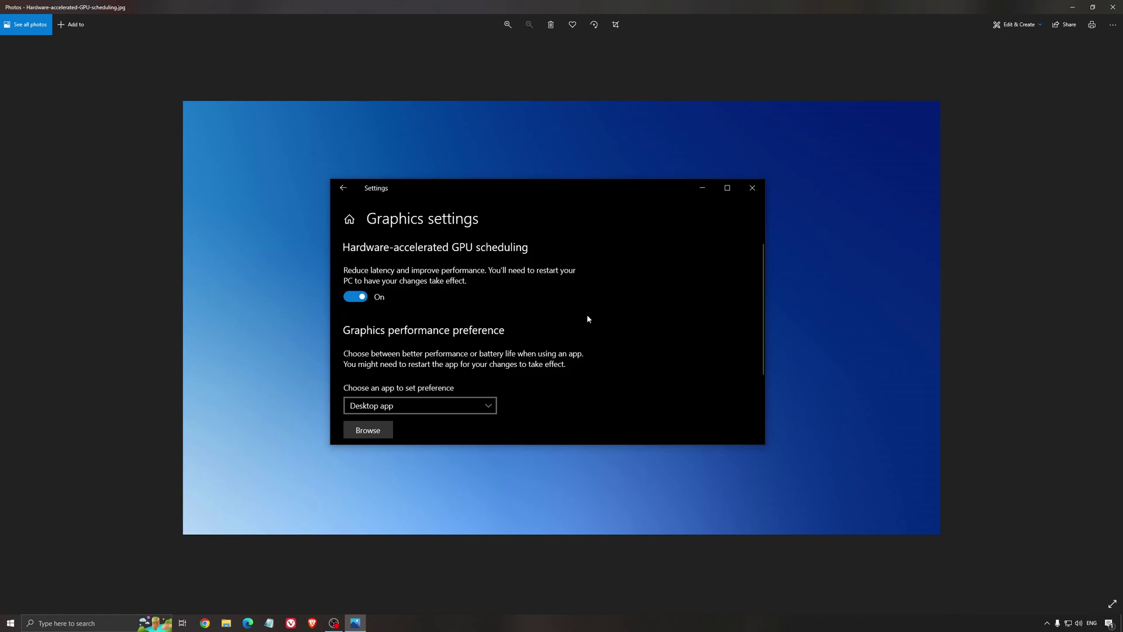
{"action": "left_click", "coordinate": [1112, 7]}
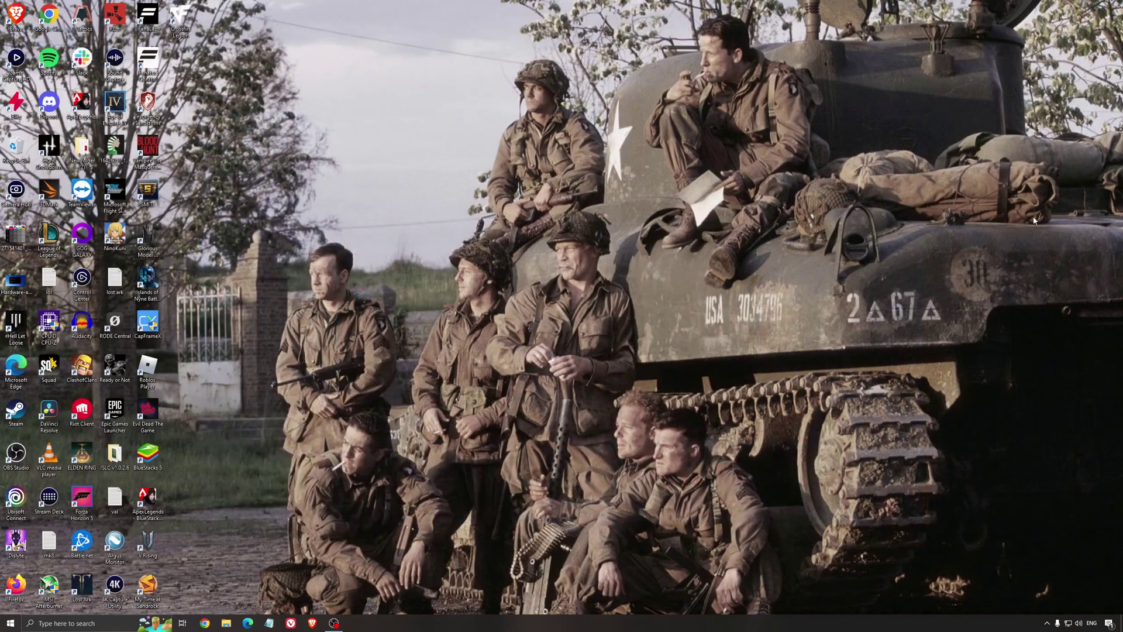
Open AMD Software from the desktop and check for graphics driver updates.
{"action": "left_click", "coordinate": [1046, 625]}
{"action": "left_click", "coordinate": [1056, 589]}
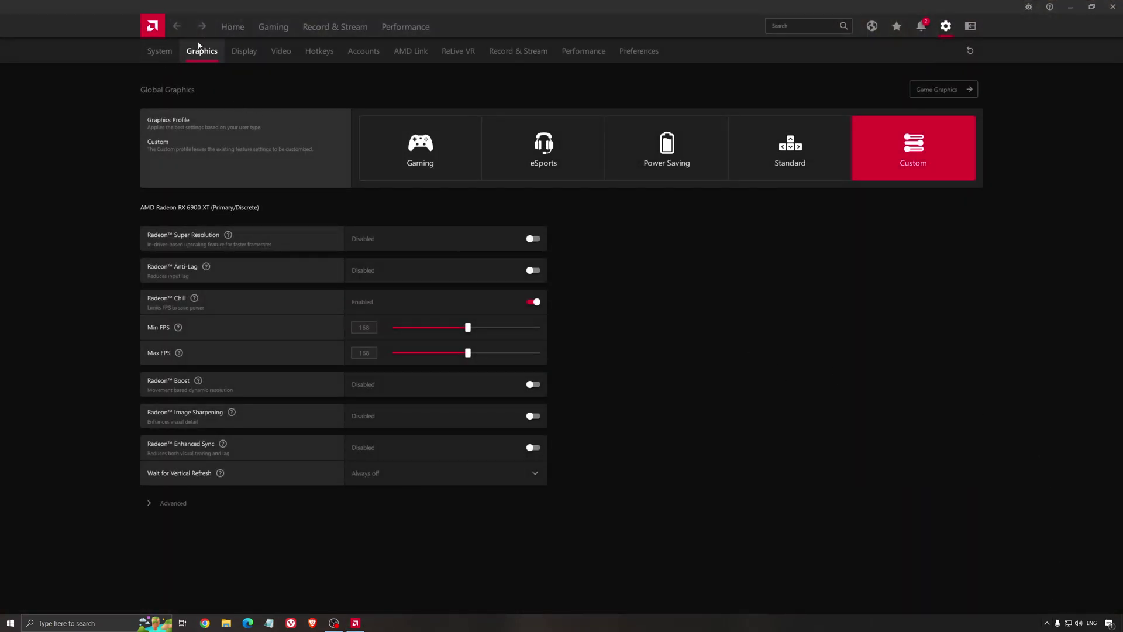
{"action": "left_click", "coordinate": [223, 28]}
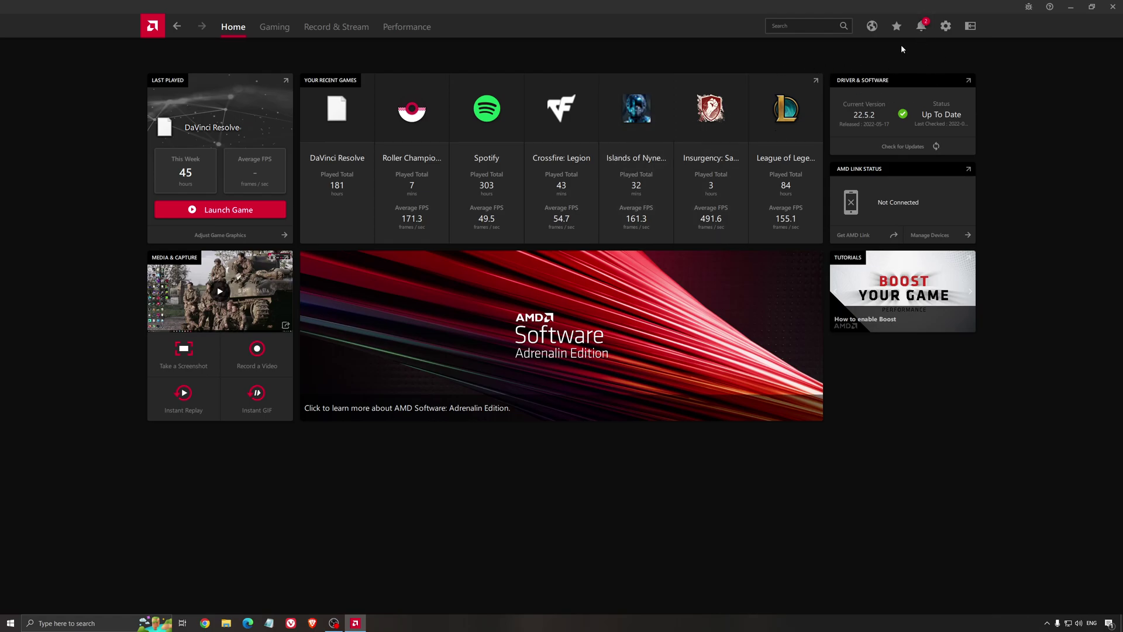
{"action": "left_click", "coordinate": [894, 150]}
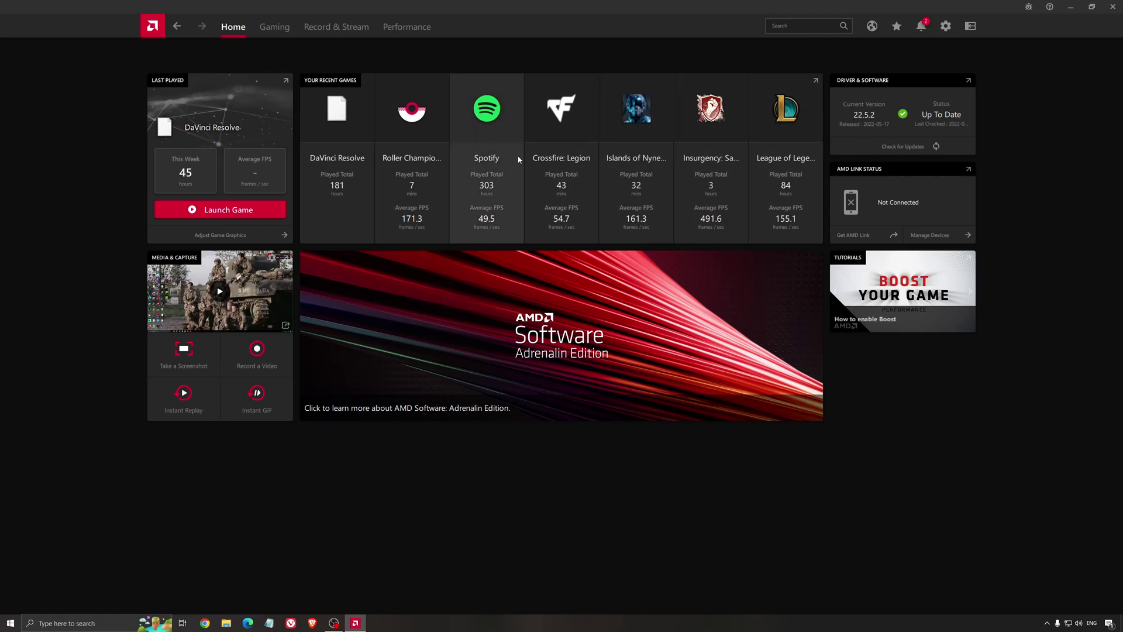
Review the Global Graphics settings for the AMD graphics card and close AMD Software.
{"action": "left_click", "coordinate": [275, 27]}
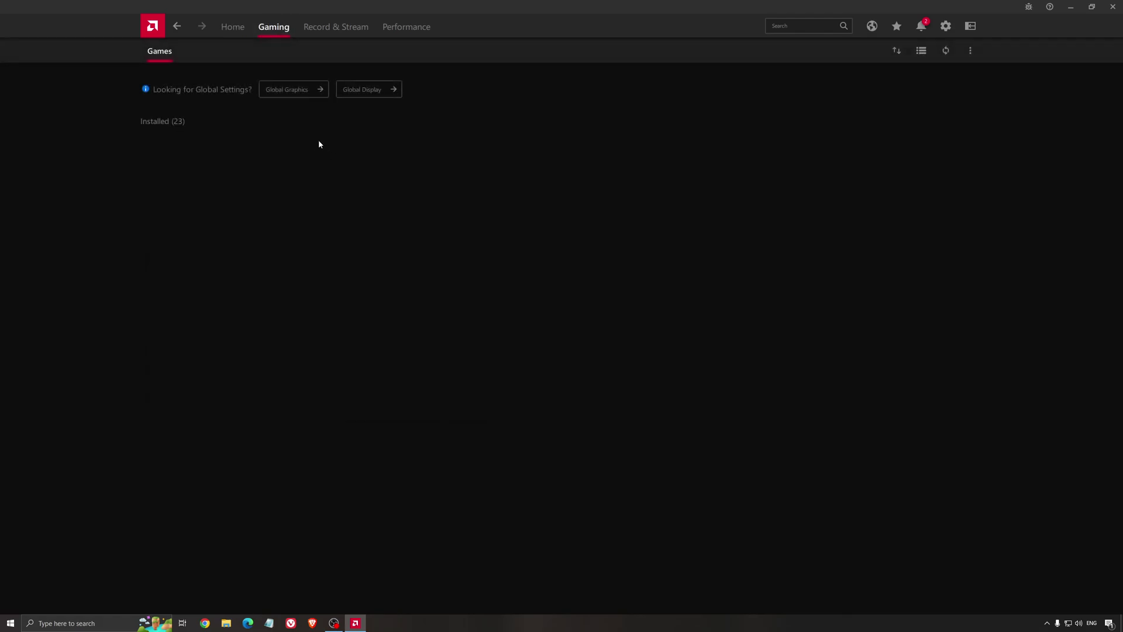
{"action": "left_click", "coordinate": [288, 90]}
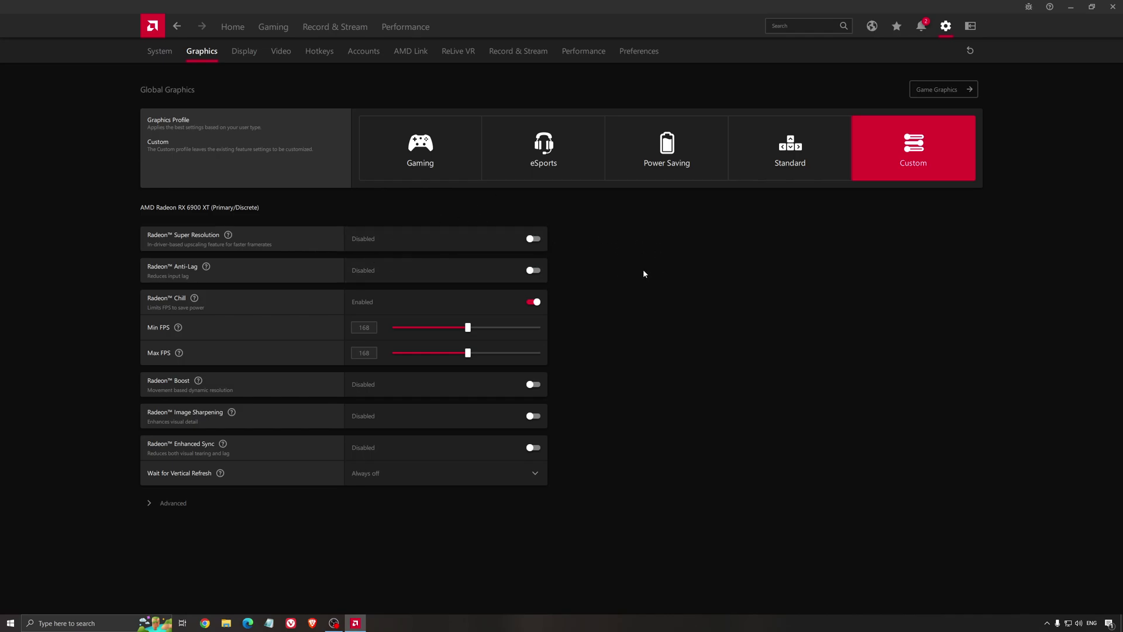
{"action": "left_click", "coordinate": [1113, 7]}
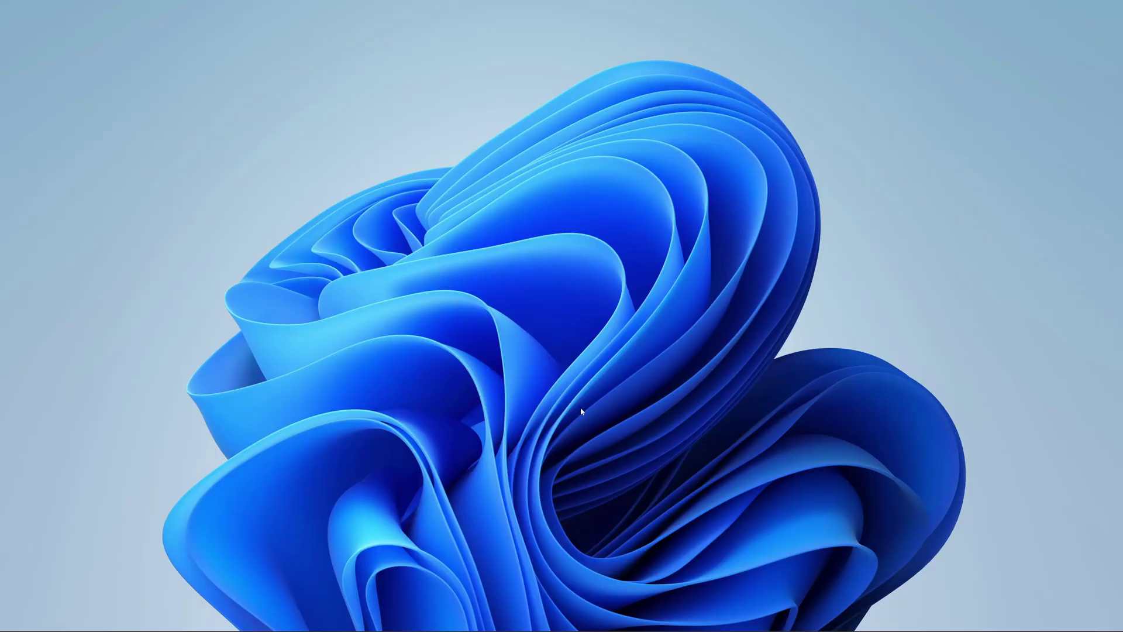
Open NVIDIA Control Panel and review the global settings under Manage 3D Settings.
{"action": "left_click", "coordinate": [1010, 622]}
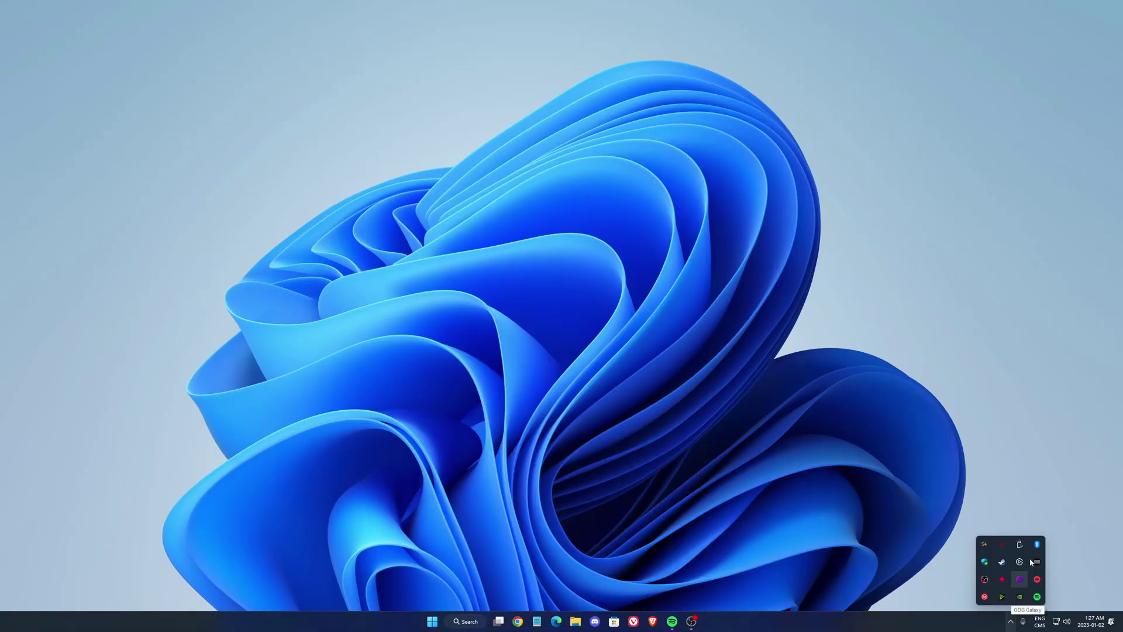
{"action": "right_click", "coordinate": [1021, 597]}
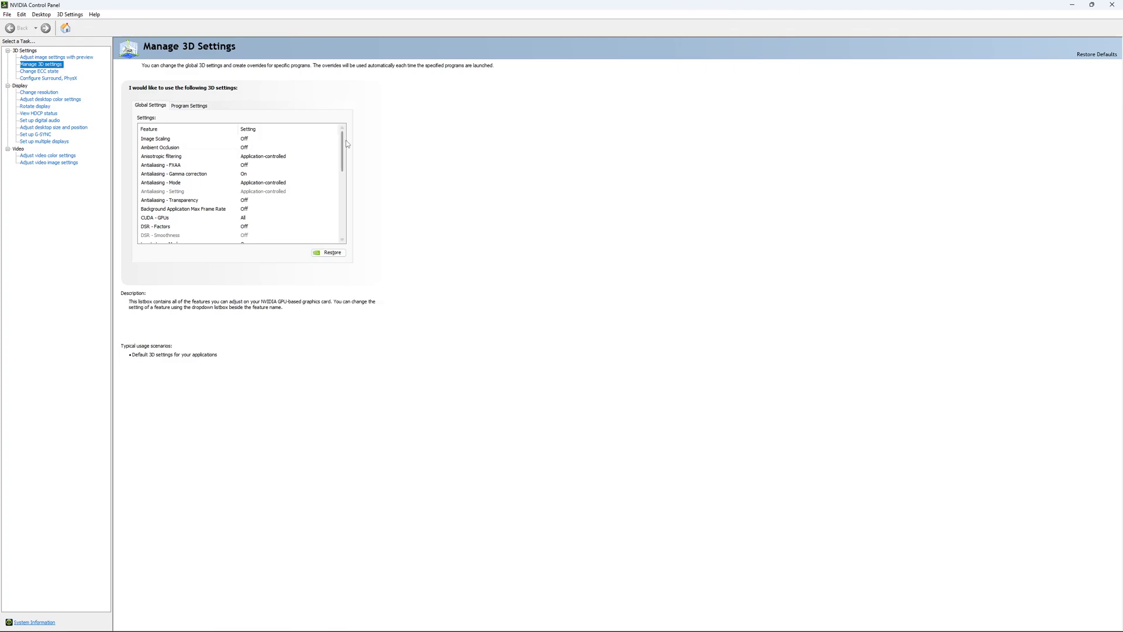
{"action": "left_click_drag", "start_coordinate": [344, 138], "coordinate": [346, 165]}
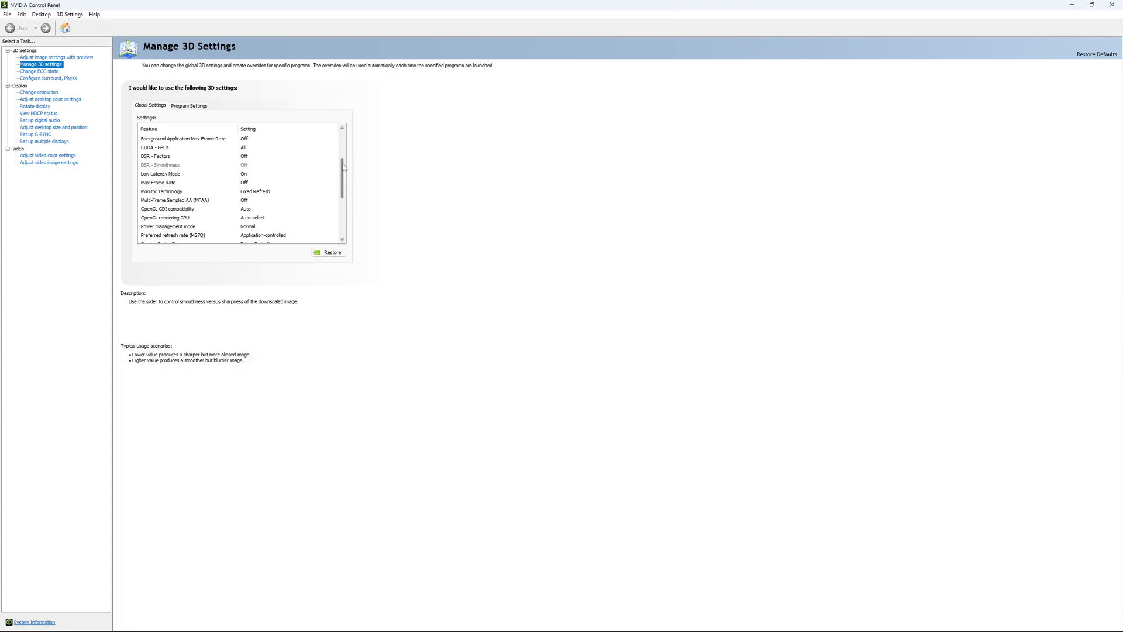
{"action": "scroll", "coordinate": [343, 168], "scroll_direction": "down", "scroll_amount": 2}
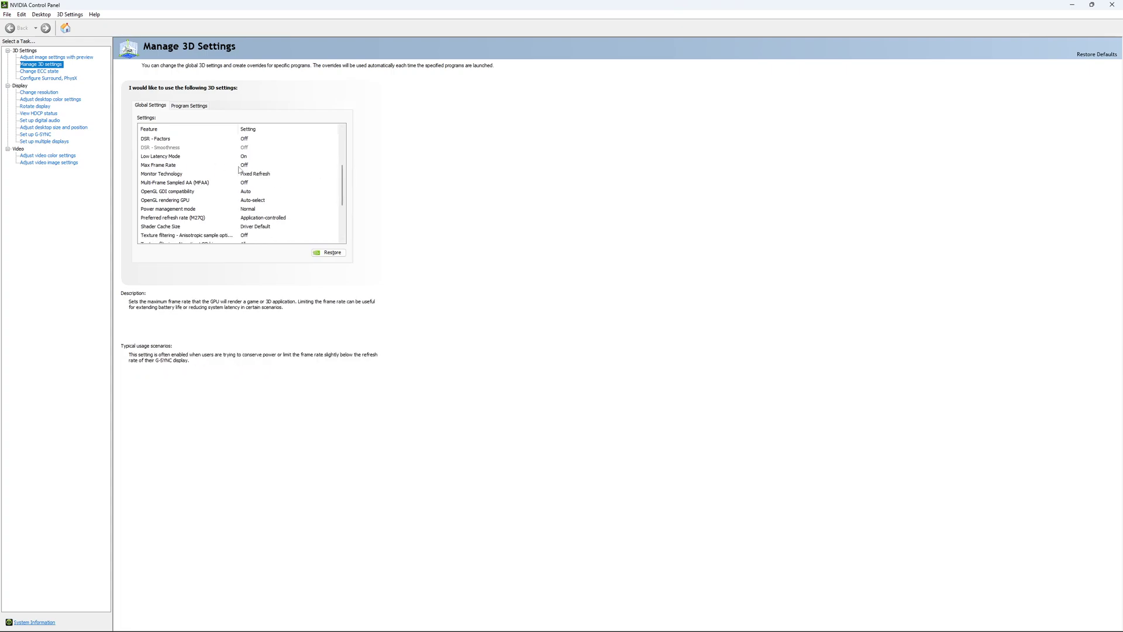
Try enabling the Max Frame Rate limit in the global 3D settings, and return it to Off.
{"action": "left_click", "coordinate": [239, 168]}
{"action": "left_click", "coordinate": [239, 169]}
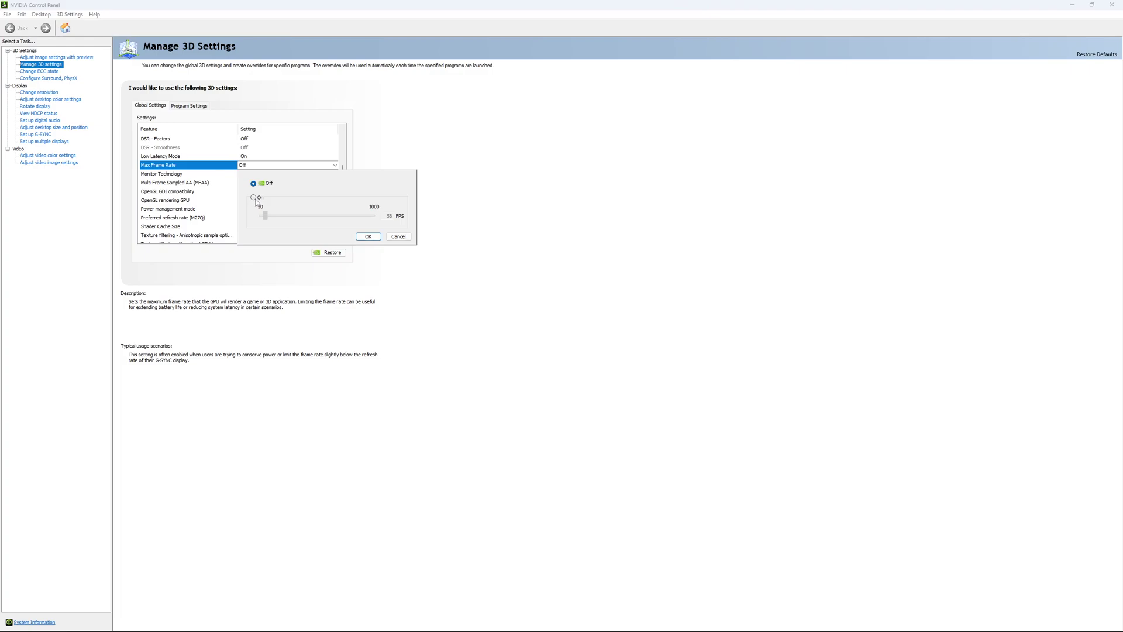
{"action": "left_click", "coordinate": [254, 198]}
{"action": "left_click_drag", "start_coordinate": [272, 222], "coordinate": [281, 224]}
{"action": "left_click_drag", "start_coordinate": [280, 222], "coordinate": [281, 223]}
{"action": "left_click", "coordinate": [254, 184]}
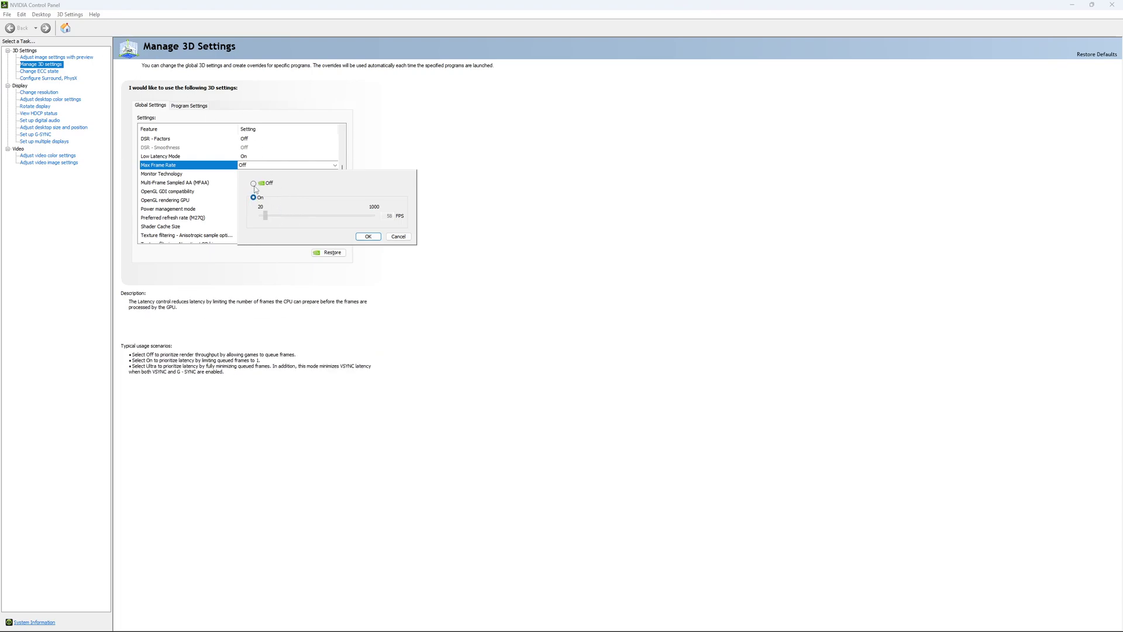
{"action": "left_click", "coordinate": [367, 236]}
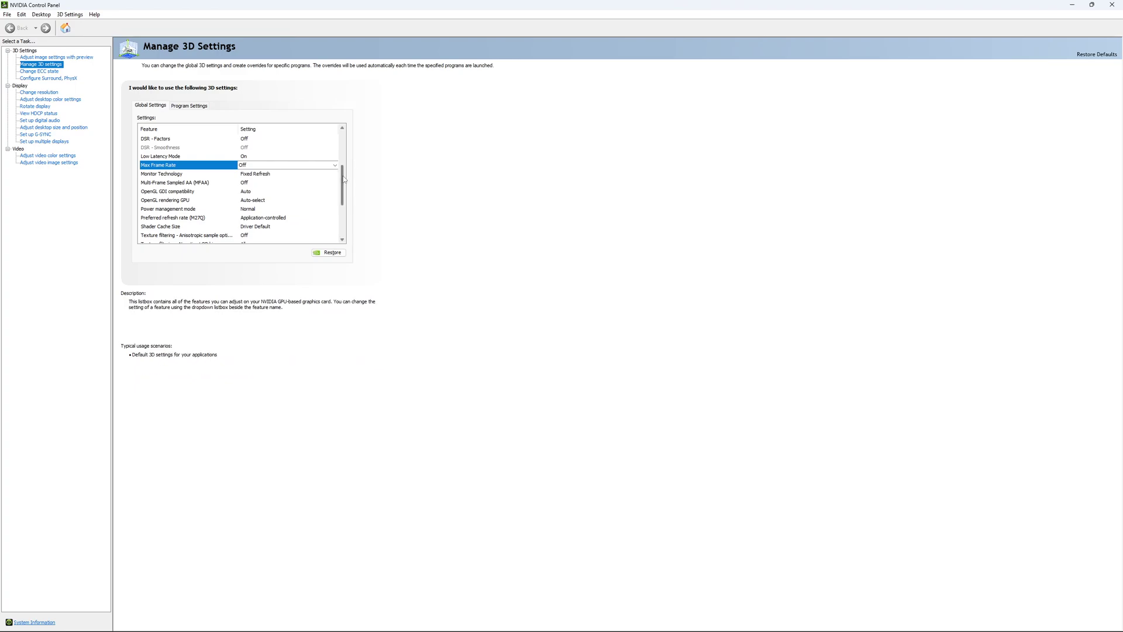
Review the remaining global 3D settings and open the GPU's ECC state page.
{"action": "scroll", "coordinate": [344, 179], "scroll_direction": "down", "scroll_amount": 3}
{"action": "left_click", "coordinate": [48, 71]}
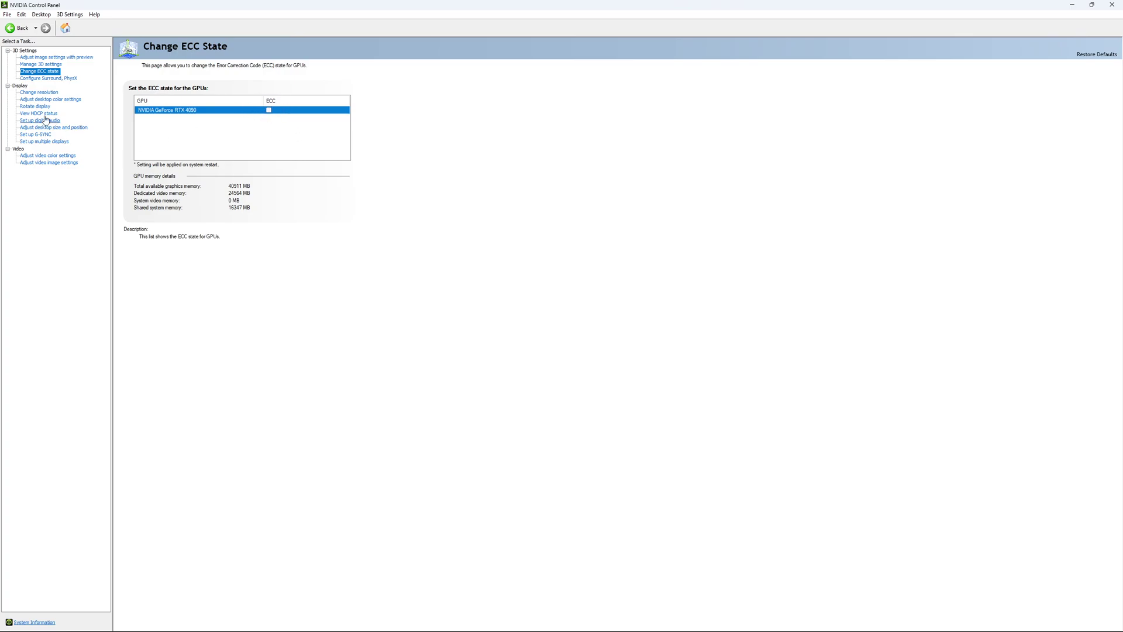
Examine the available refresh rates for the primary display and open the G-SYNC setup page.
{"action": "left_click", "coordinate": [31, 94]}
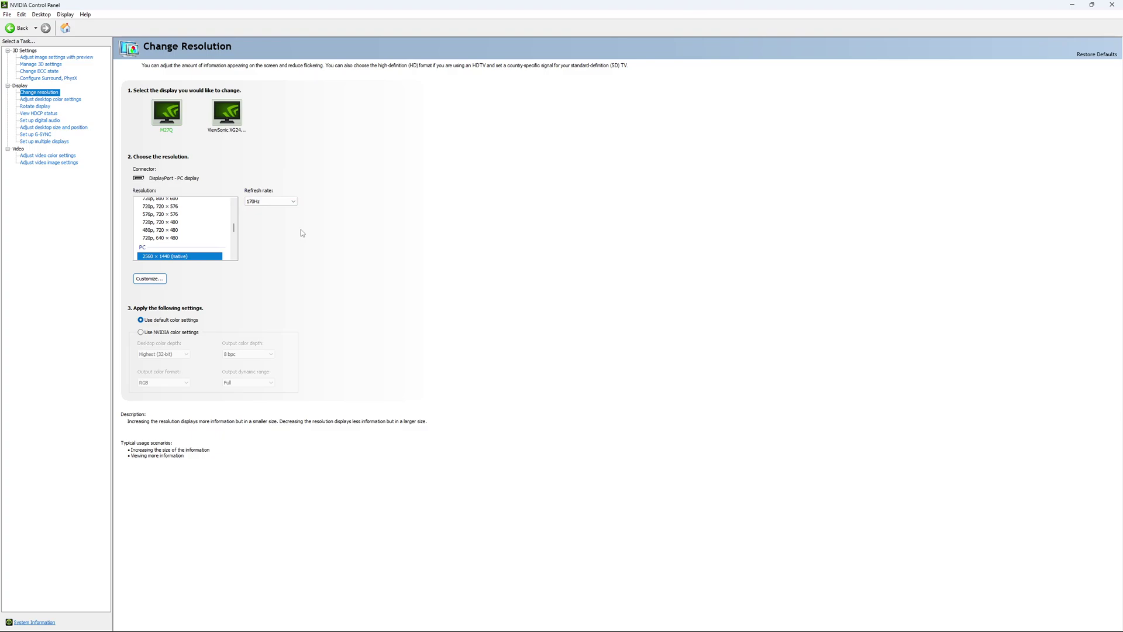
{"action": "left_click", "coordinate": [276, 202]}
{"action": "left_click", "coordinate": [279, 210]}
{"action": "left_click", "coordinate": [282, 202]}
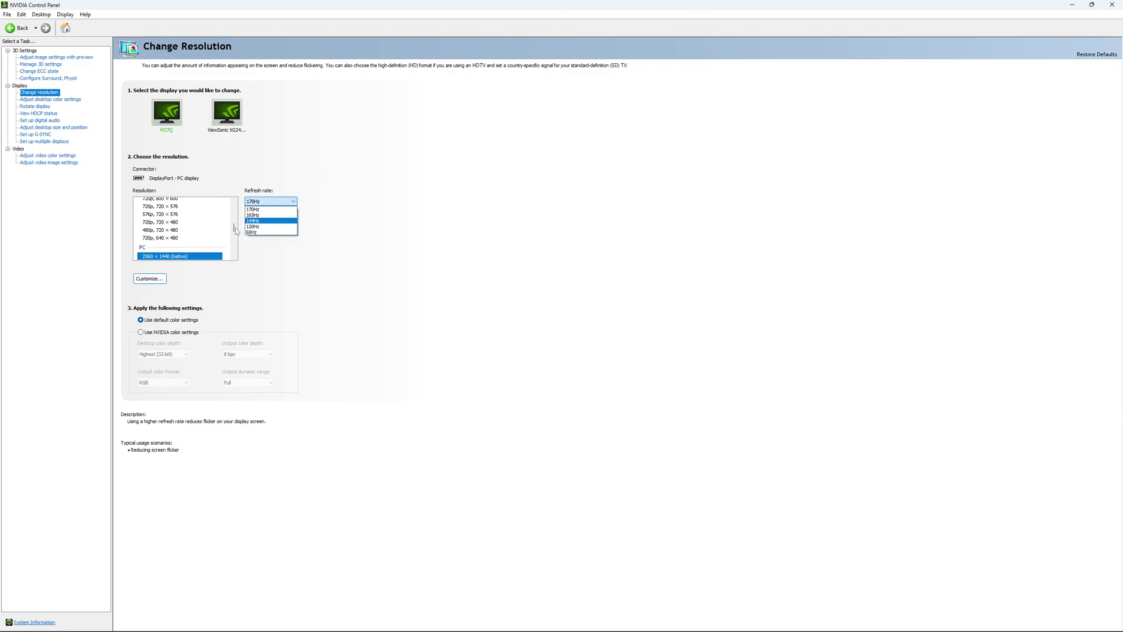
{"action": "left_click", "coordinate": [391, 215]}
{"action": "left_click", "coordinate": [279, 200]}
{"action": "left_click", "coordinate": [400, 203]}
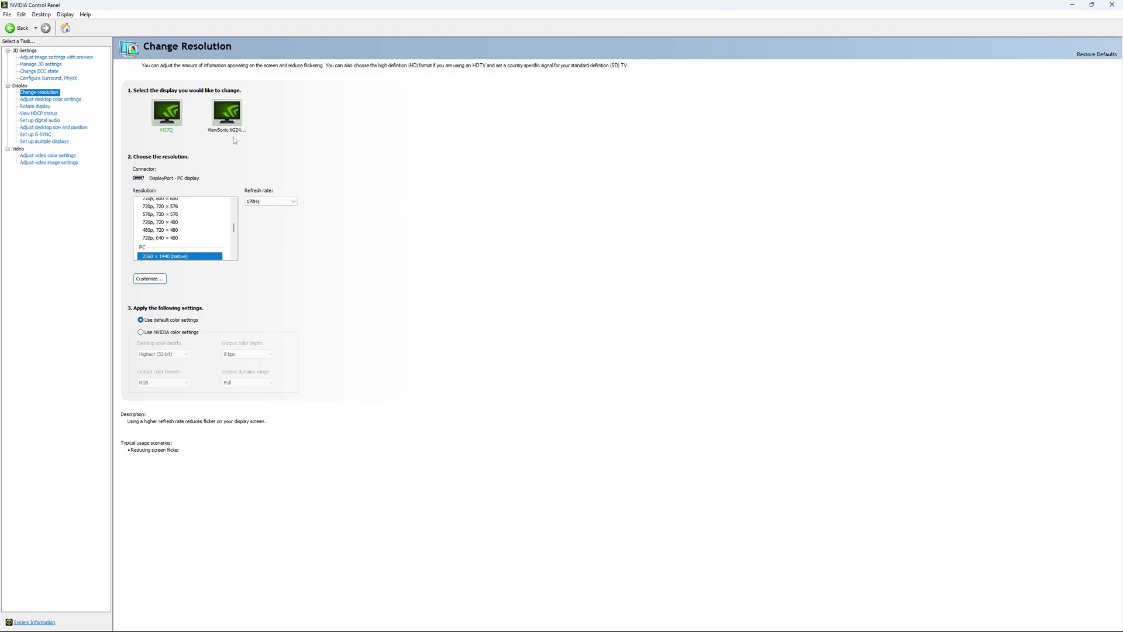
{"action": "left_click", "coordinate": [36, 135]}
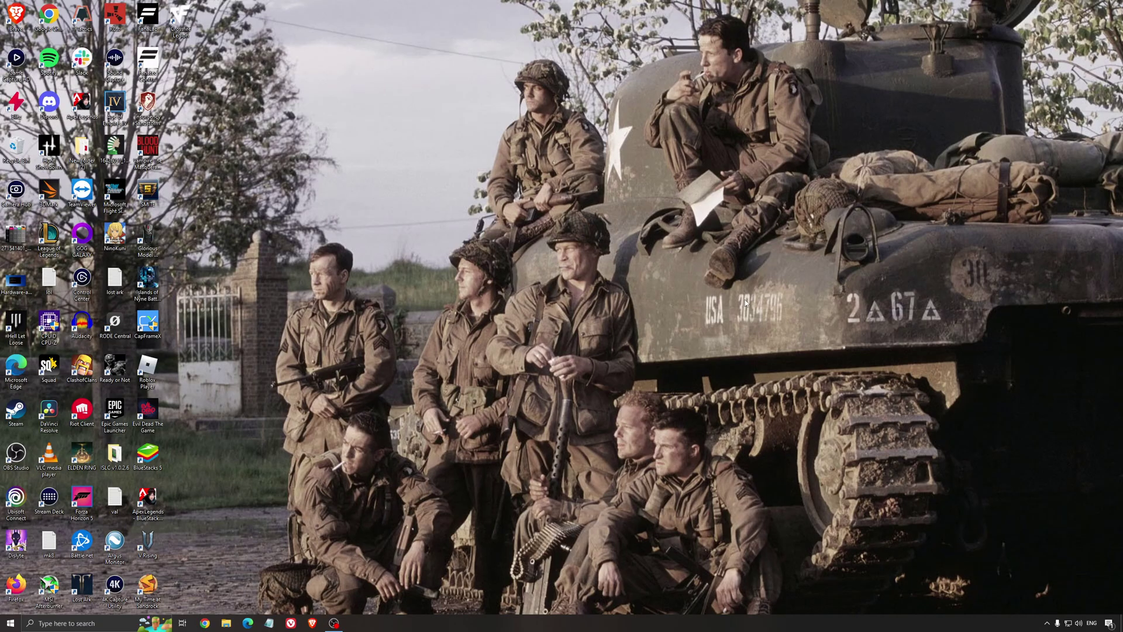
Find the Windows power plan settings, review the available plans in Power Options, and close the window.
{"action": "left_click", "coordinate": [107, 623]}
{"action": "type", "text": "ene"}
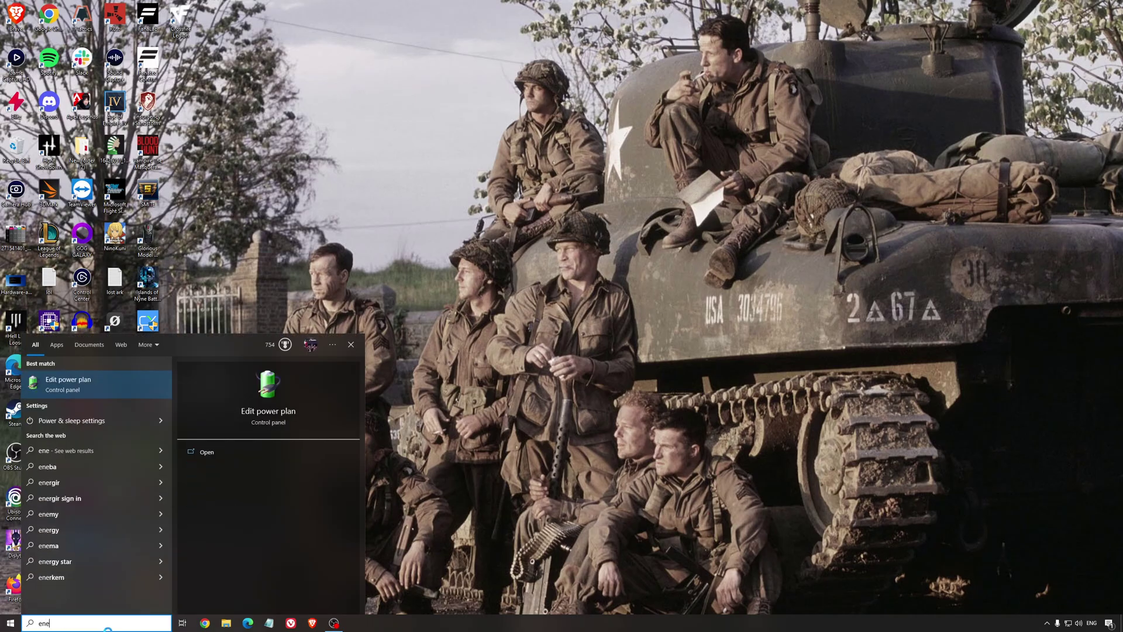
{"action": "key", "text": "Return"}
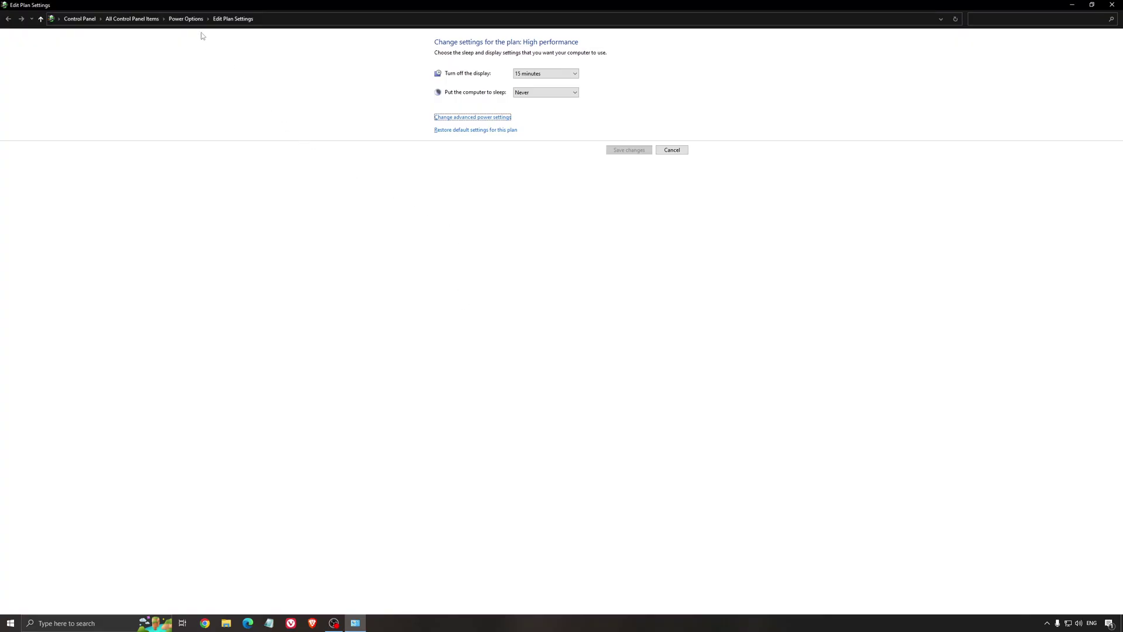
{"action": "left_click", "coordinate": [187, 18]}
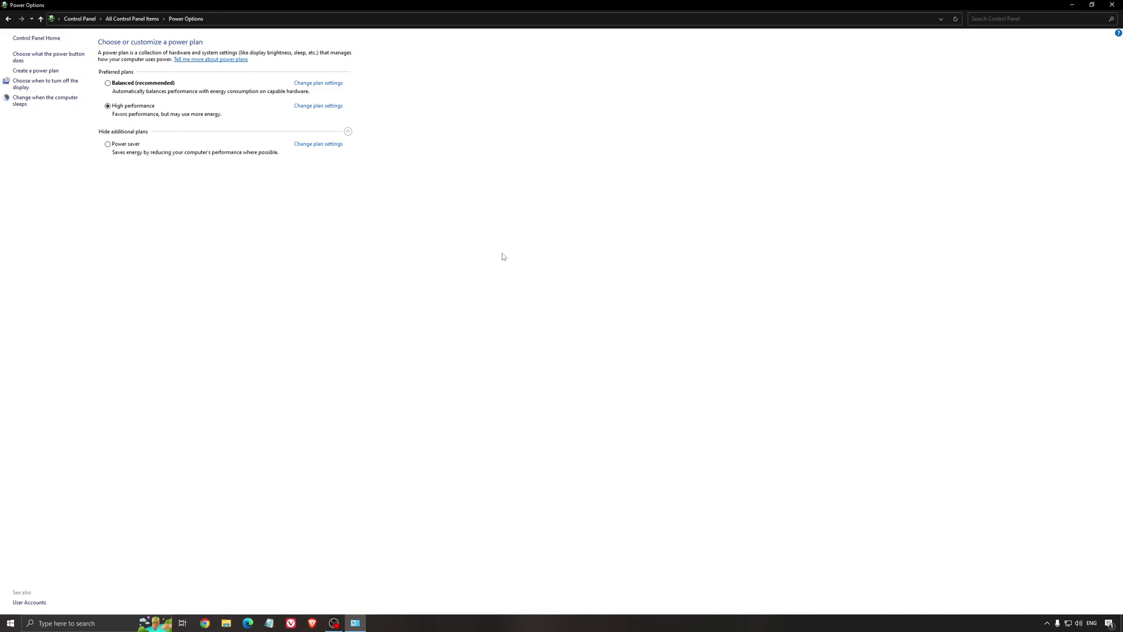
{"action": "key", "text": "alt+F4"}
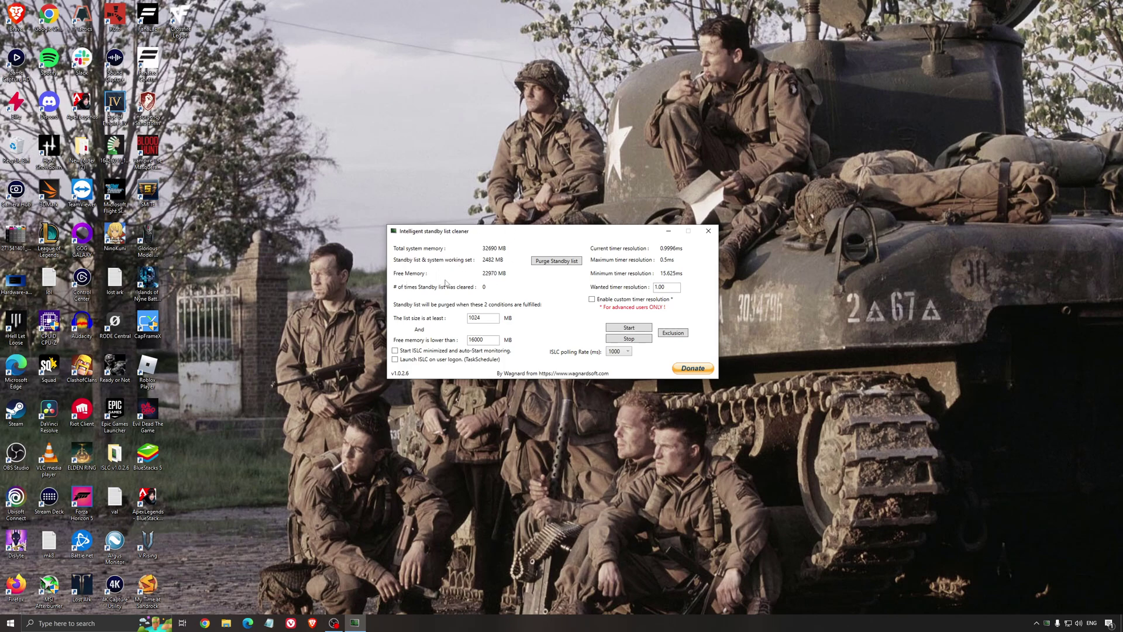
Start memory monitoring in Intelligent standby list cleaner and minimize its window.
{"action": "left_click_drag", "start_coordinate": [473, 236], "coordinate": [469, 242]}
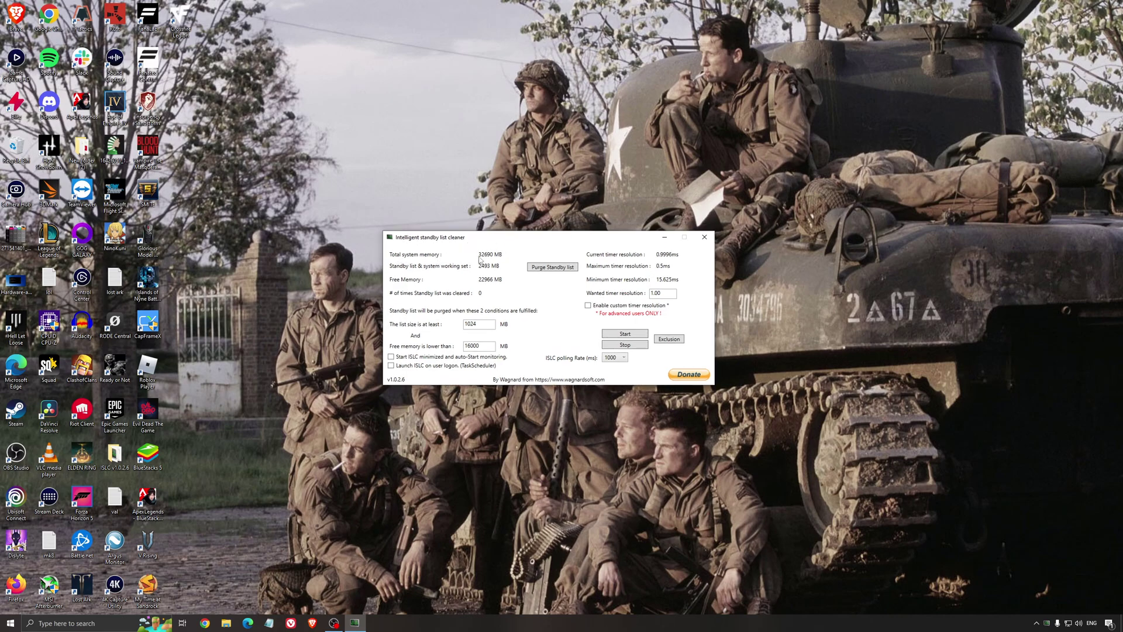
{"action": "left_click_drag", "start_coordinate": [491, 348], "coordinate": [436, 347]}
{"action": "left_click", "coordinate": [623, 333]}
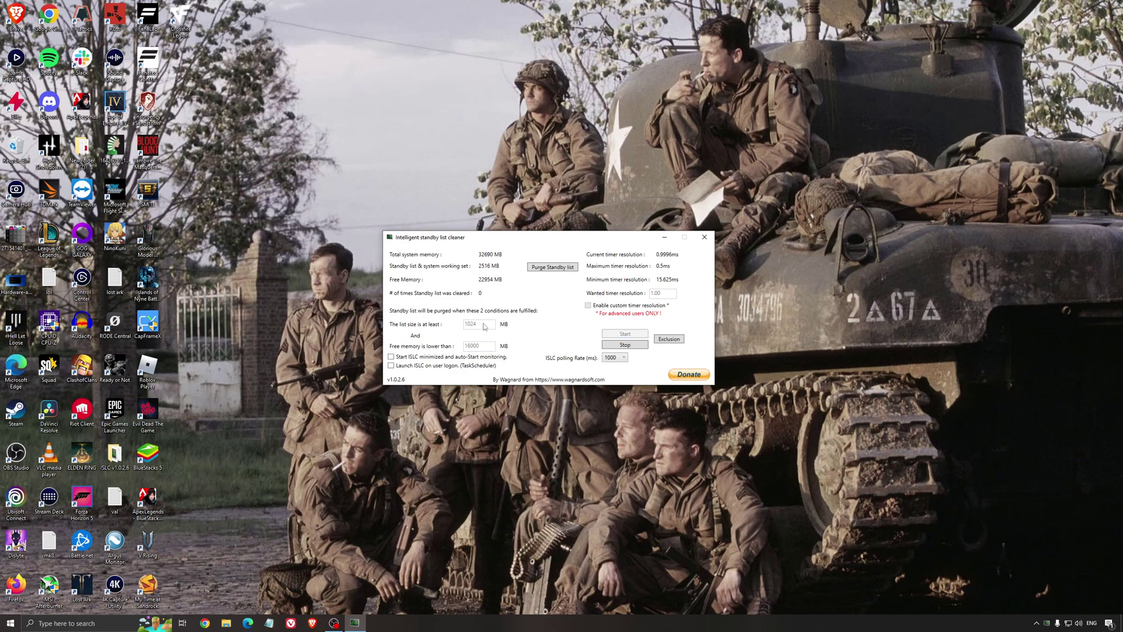
{"action": "left_click_drag", "start_coordinate": [596, 237], "coordinate": [632, 236]}
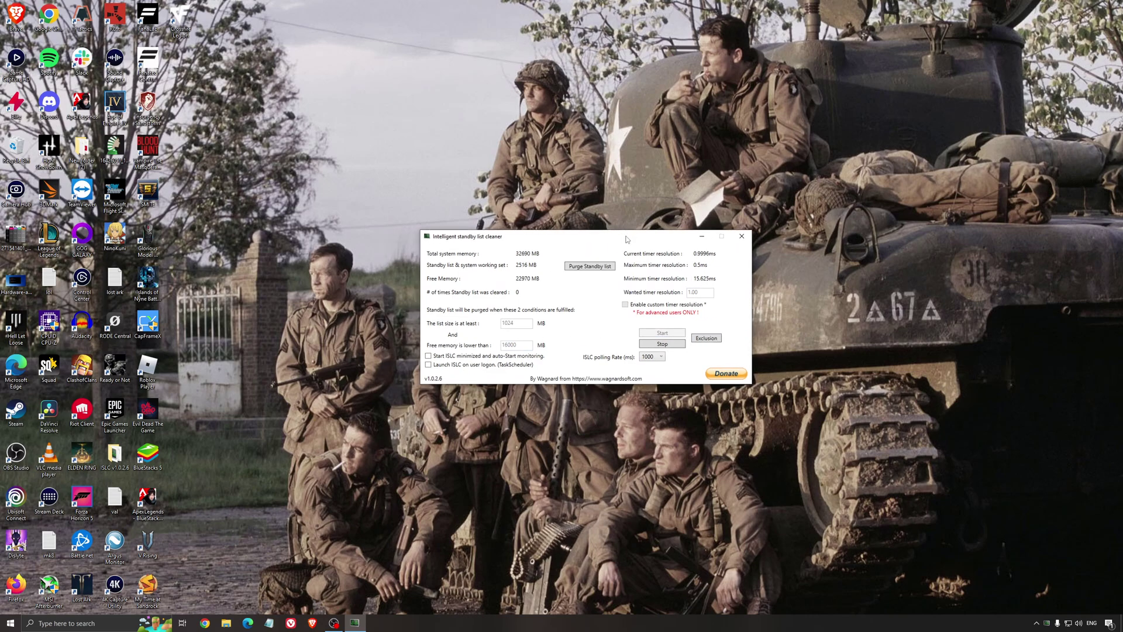
{"action": "left_click", "coordinate": [702, 235]}
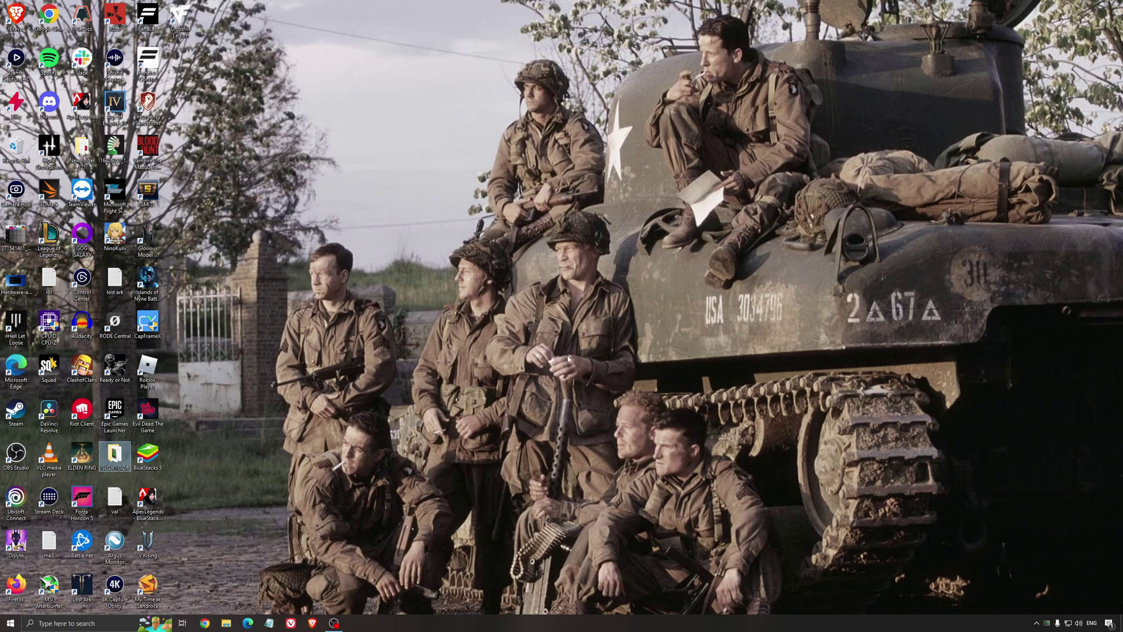
{"action": "left_click", "coordinate": [543, 313]}
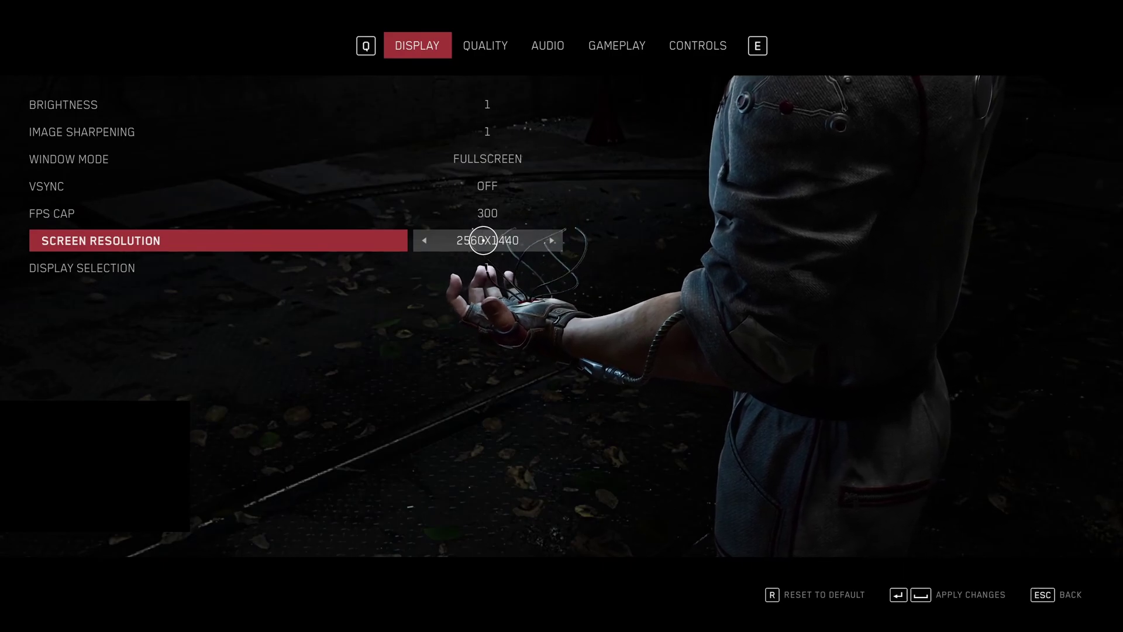
Go to the game's quality settings and step through the DLSS Super Resolution modes, returning the option to Quality.
{"action": "left_click", "coordinate": [473, 45]}
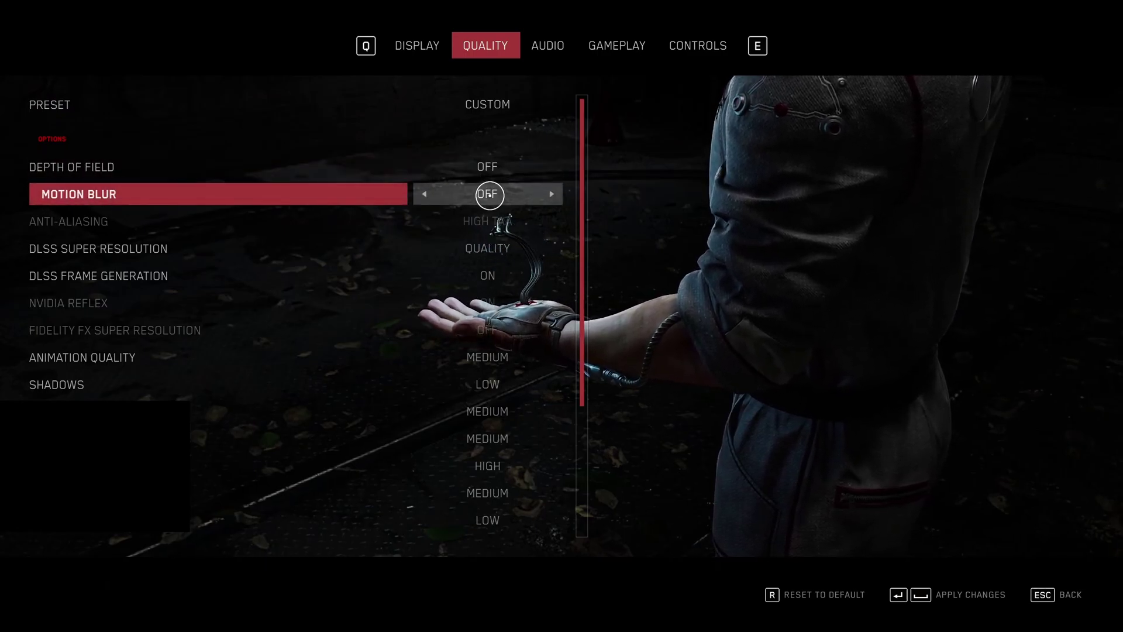
{"action": "scroll", "coordinate": [462, 193], "scroll_direction": "down", "scroll_amount": 2}
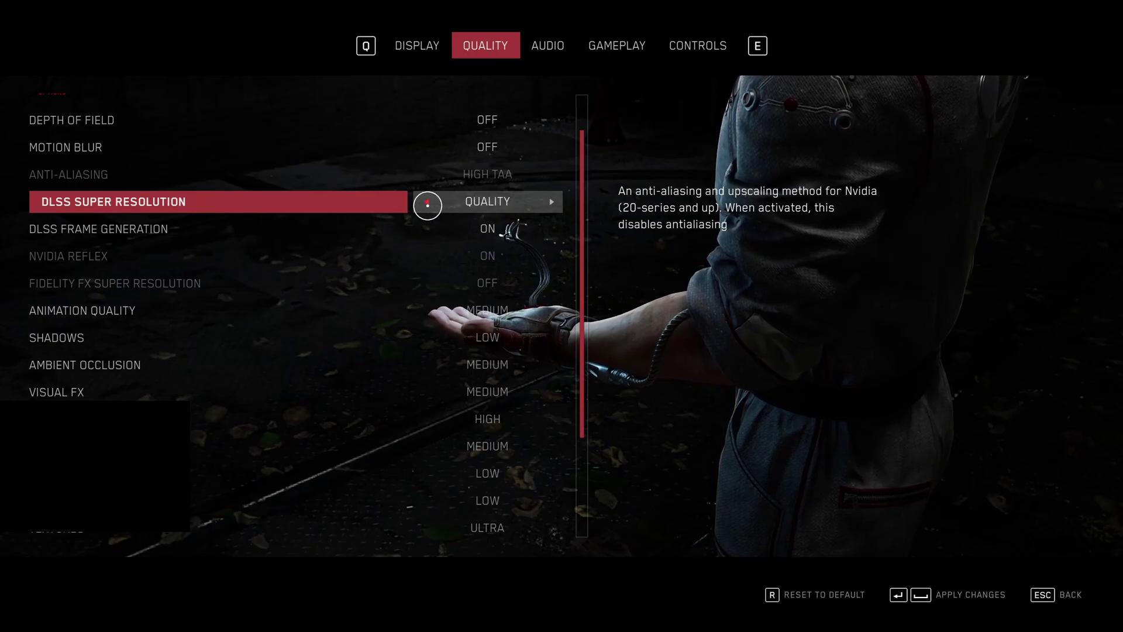
{"action": "left_click", "coordinate": [427, 204]}
{"action": "left_click", "coordinate": [426, 202]}
{"action": "left_click", "coordinate": [548, 202]}
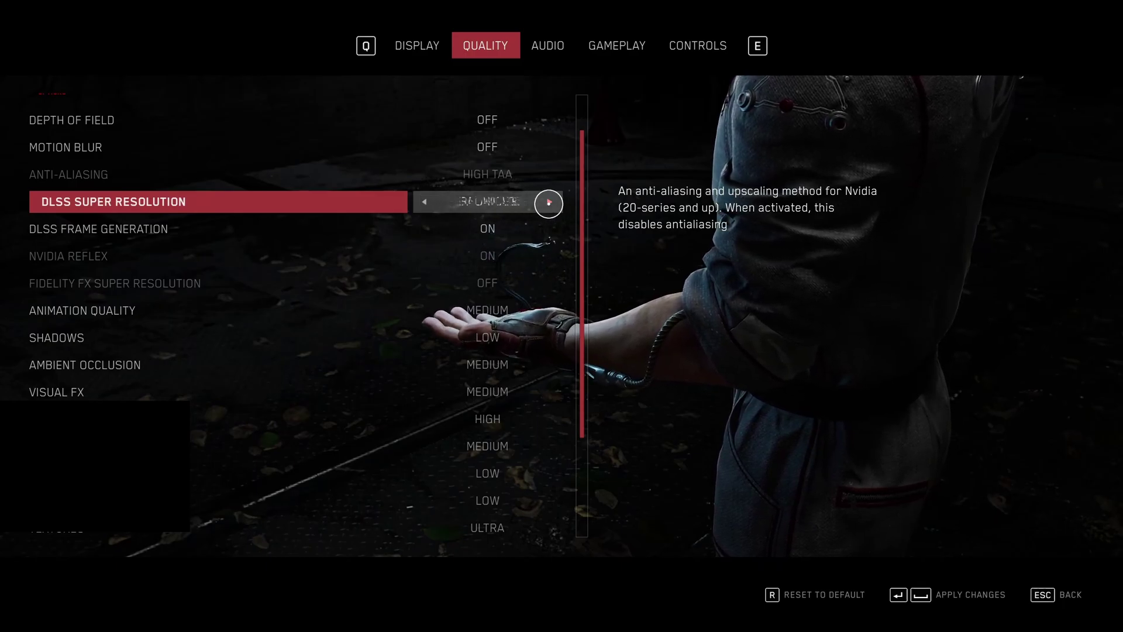
{"action": "left_click", "coordinate": [550, 203]}
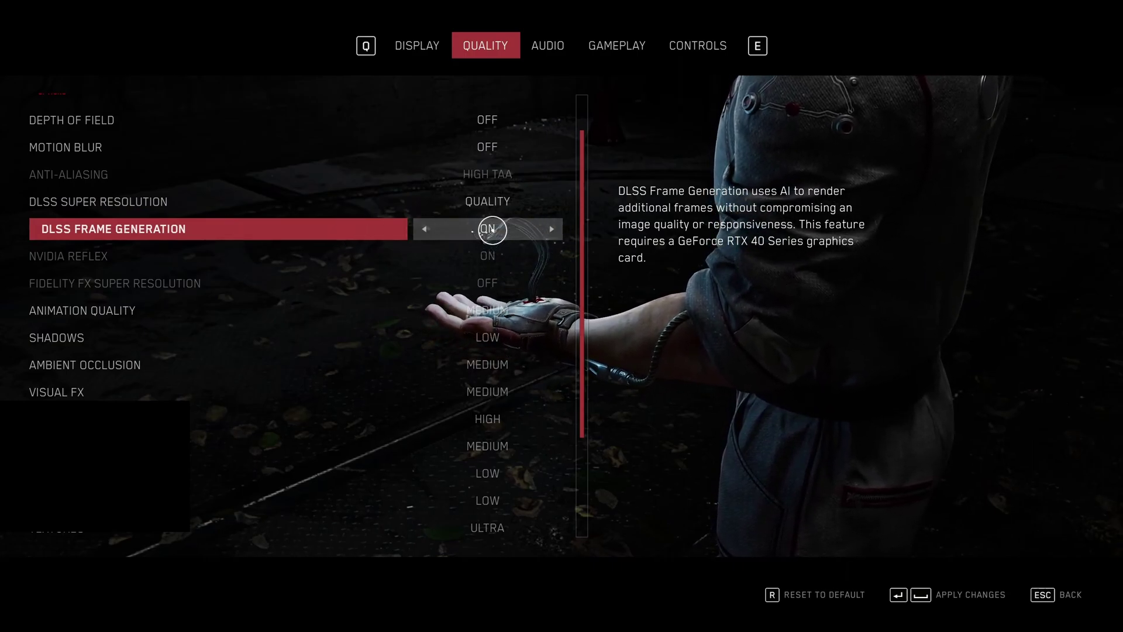
Try DLSS Super Resolution off with FidelityFX Super Resolution on Quality, and restore them to Quality and Off respectively.
{"action": "left_click", "coordinate": [426, 201]}
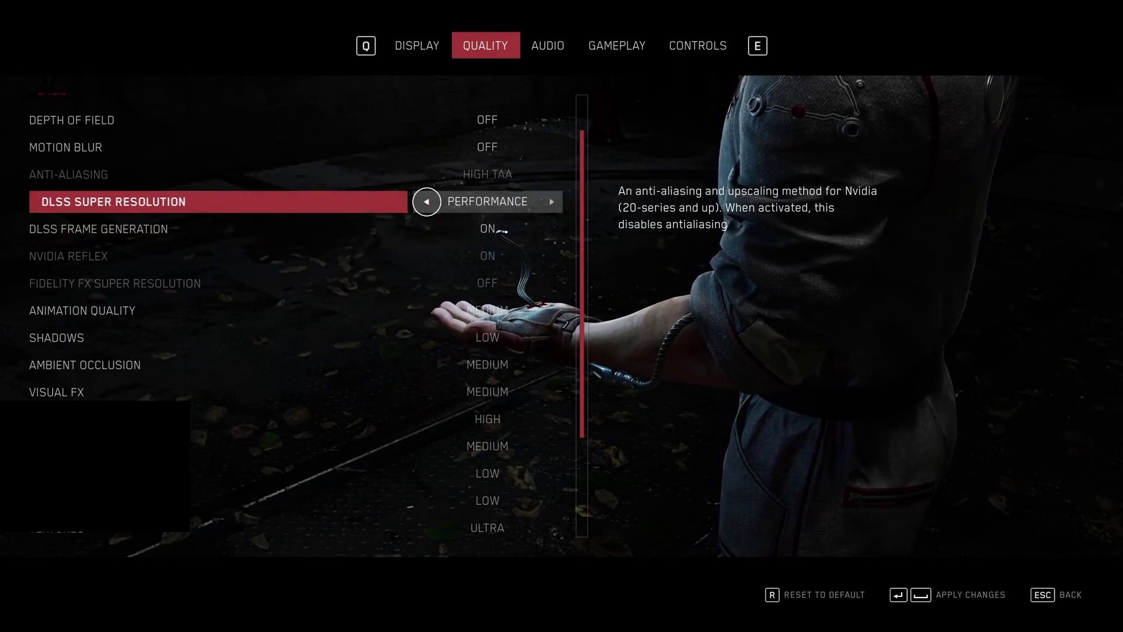
{"action": "left_click", "coordinate": [426, 201]}
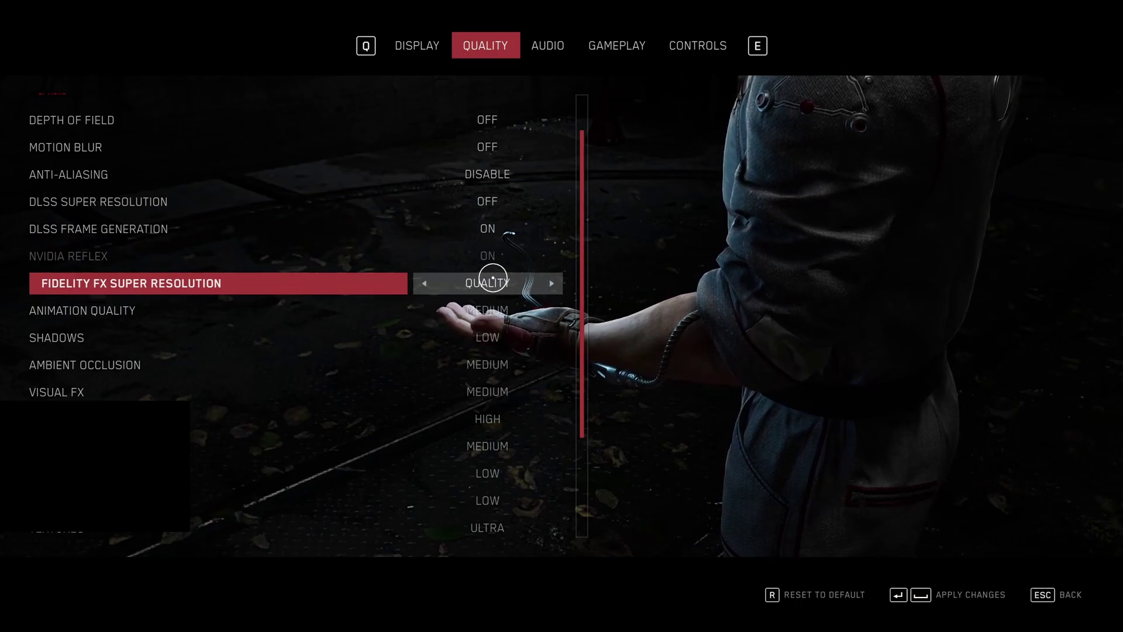
{"action": "left_click", "coordinate": [424, 283]}
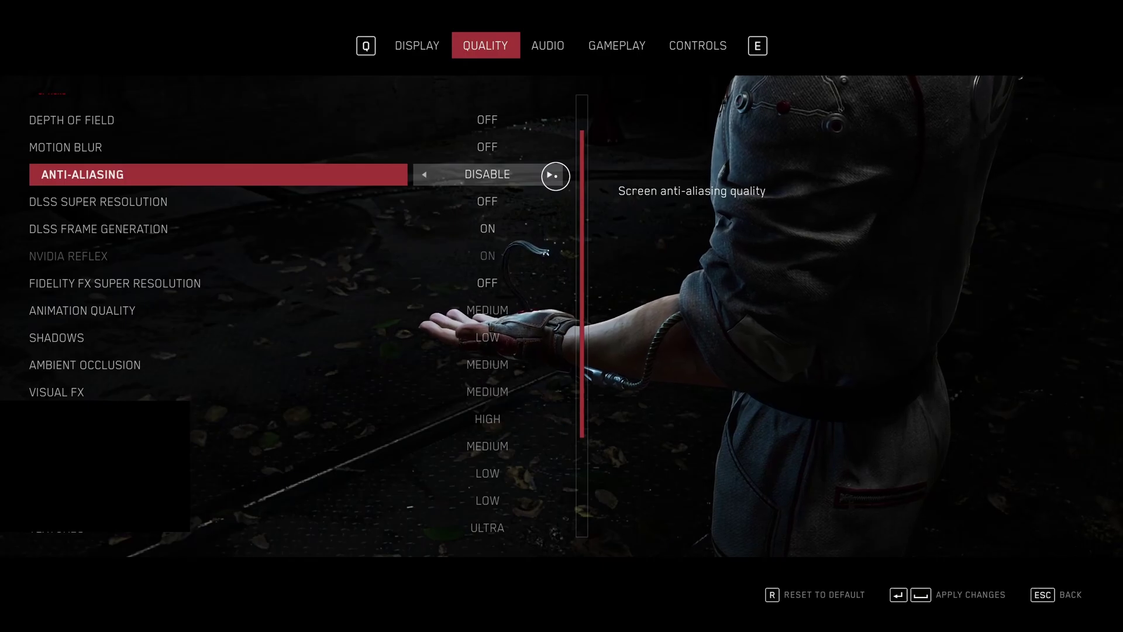
{"action": "left_click", "coordinate": [551, 202]}
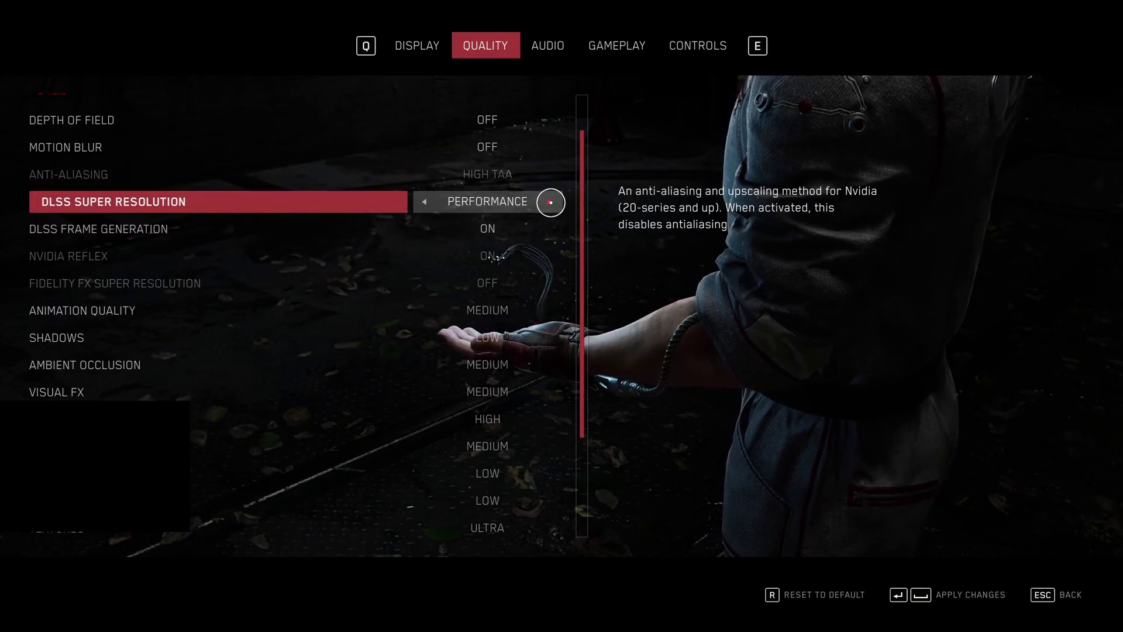
{"action": "left_click", "coordinate": [550, 203]}
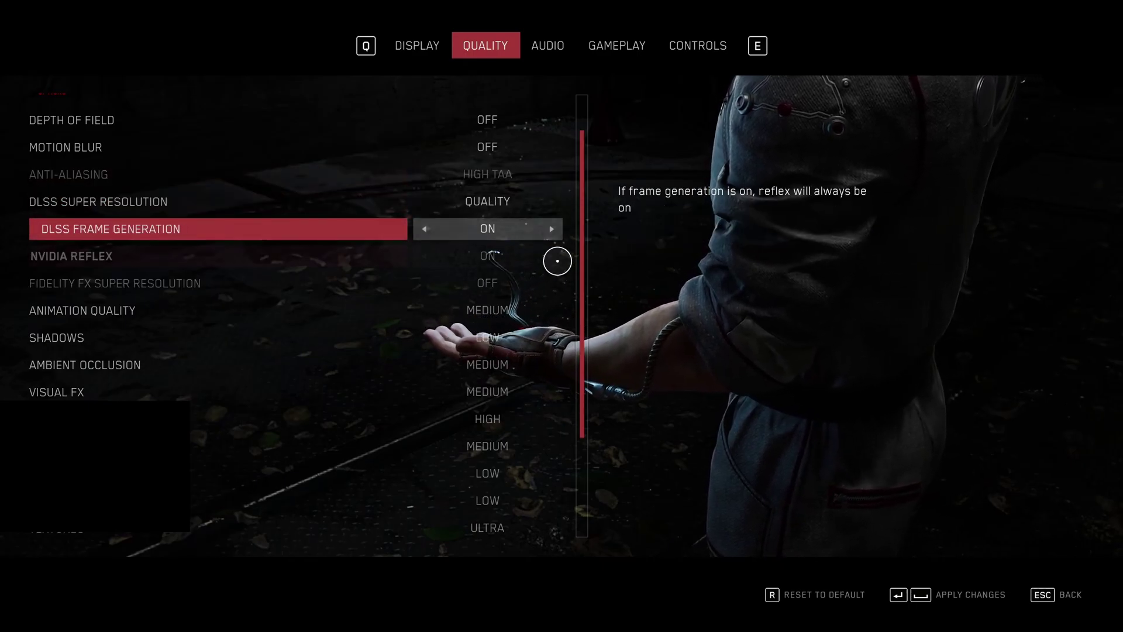
Step through the Animation Quality levels, including High, and return the option to Medium.
{"action": "scroll", "coordinate": [539, 342], "scroll_direction": "down", "scroll_amount": 3}
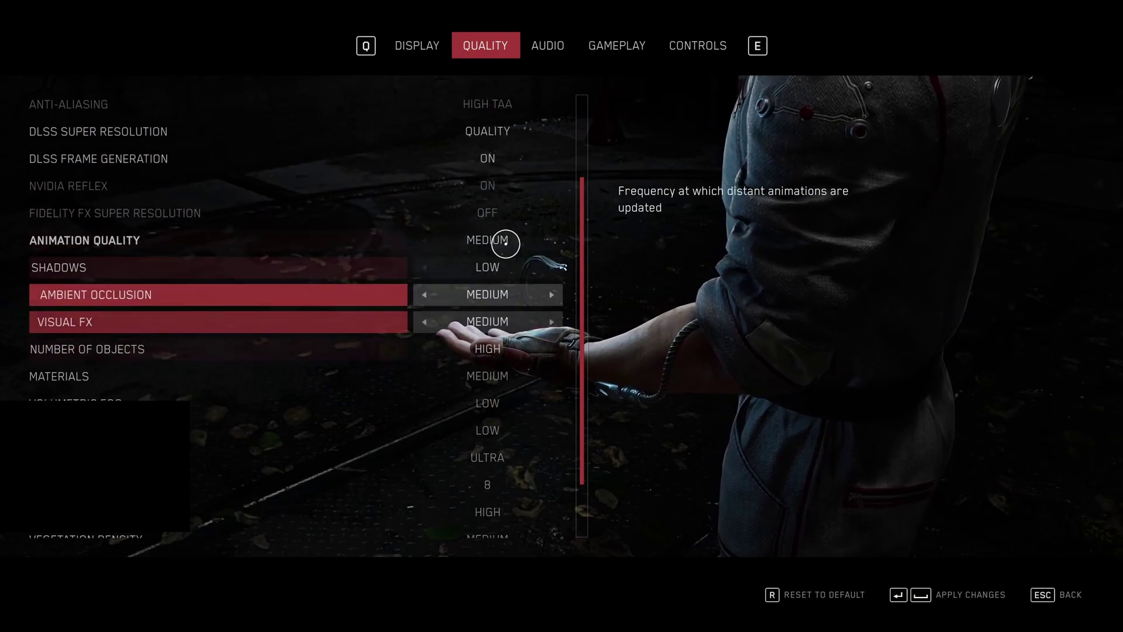
{"action": "left_click", "coordinate": [425, 240]}
{"action": "left_click", "coordinate": [543, 241]}
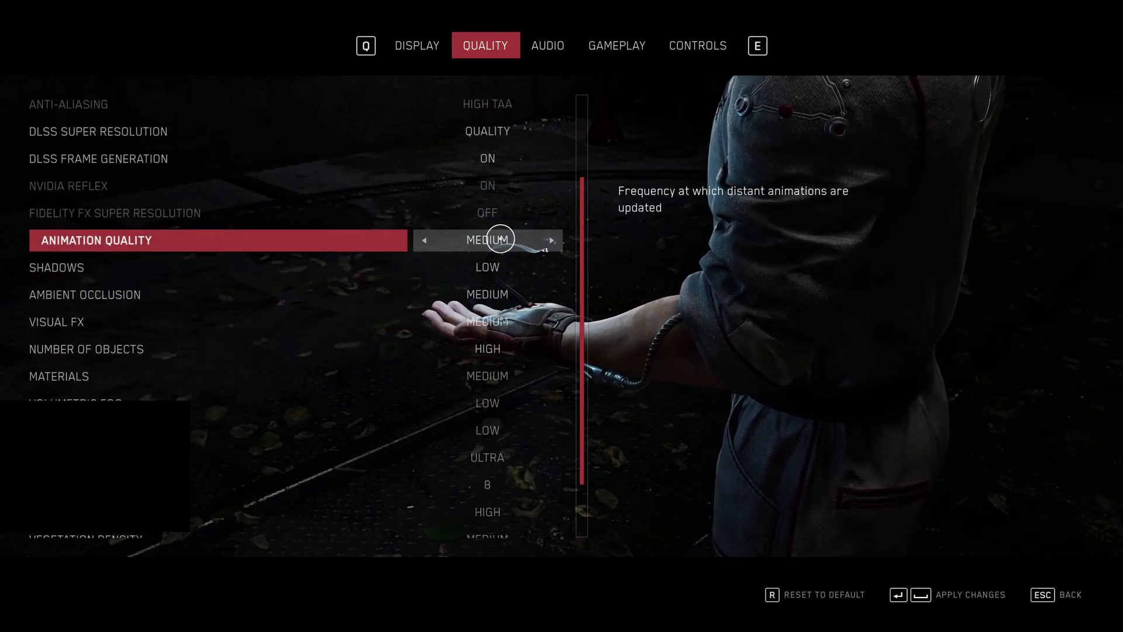
{"action": "left_click", "coordinate": [552, 241]}
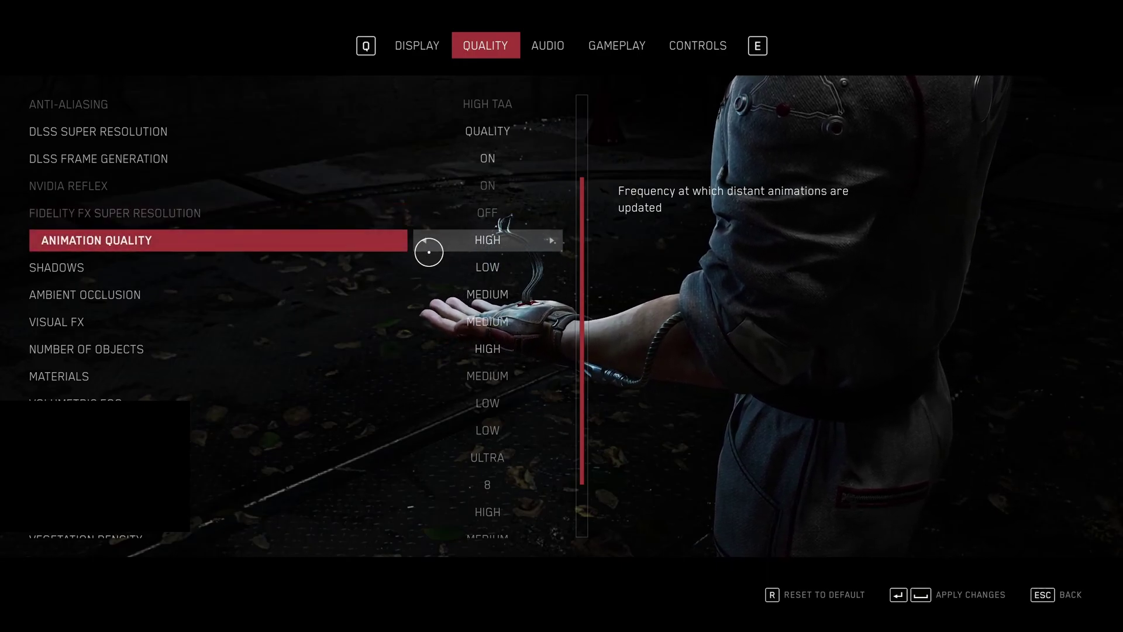
{"action": "left_click", "coordinate": [425, 240]}
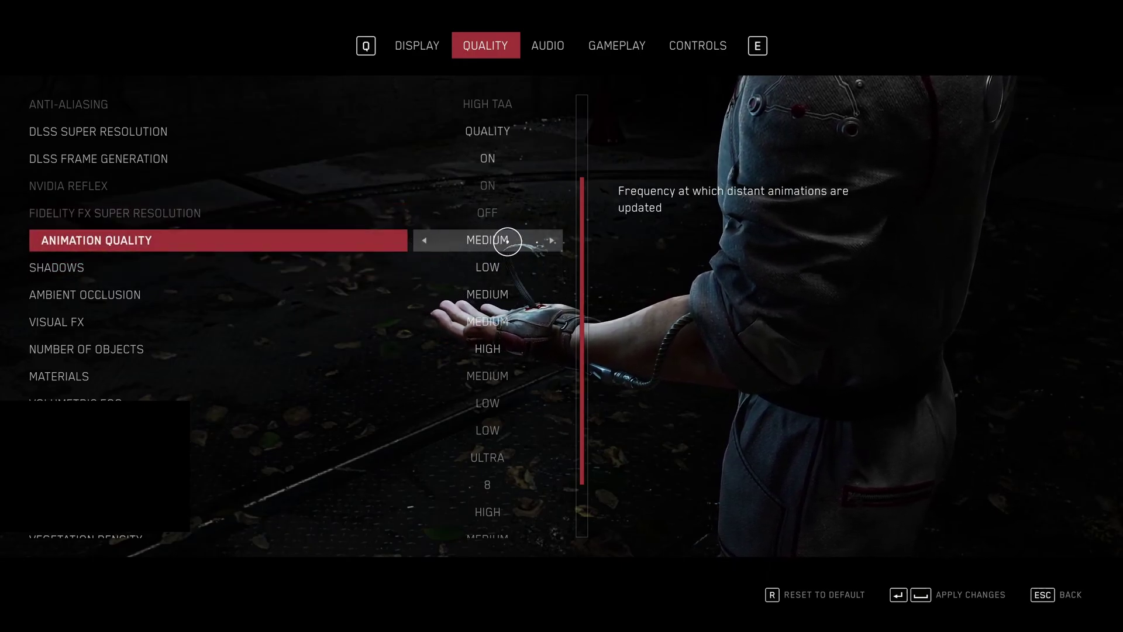
Cycle the Shadows option through its levels, including Ultra, and return it to Low.
{"action": "scroll", "coordinate": [507, 240], "scroll_direction": "down", "scroll_amount": 1}
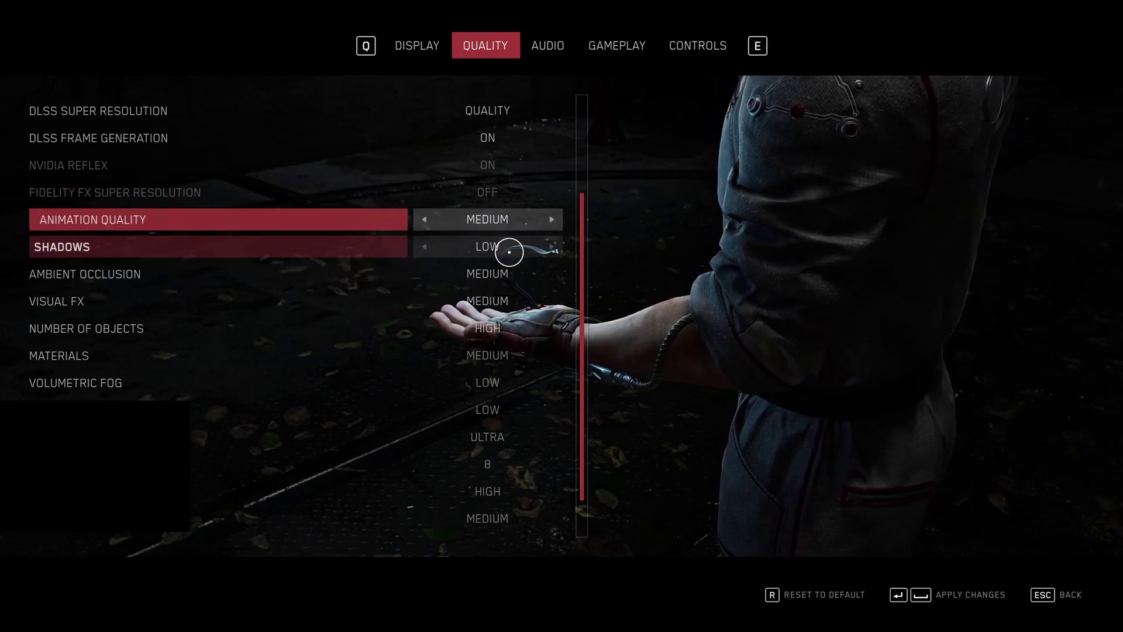
{"action": "left_click", "coordinate": [427, 247]}
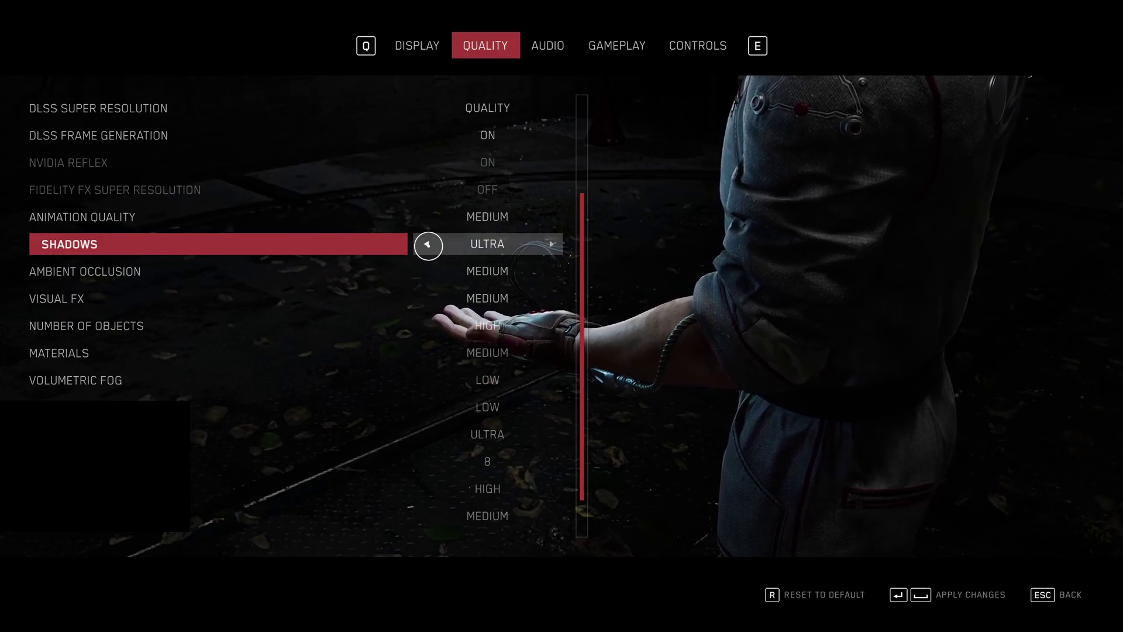
{"action": "left_click", "coordinate": [427, 247]}
{"action": "left_click", "coordinate": [427, 247]}
{"action": "left_click", "coordinate": [427, 247]}
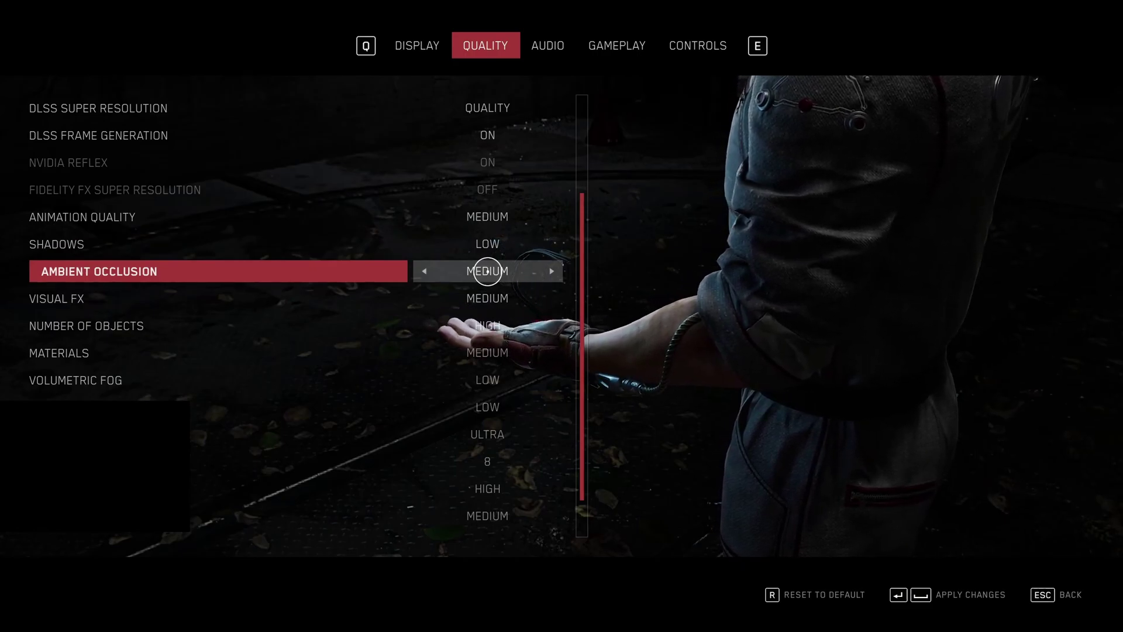
Try Ambient Occlusion on Max and return it to Medium.
{"action": "left_click", "coordinate": [427, 272]}
{"action": "left_click", "coordinate": [427, 272]}
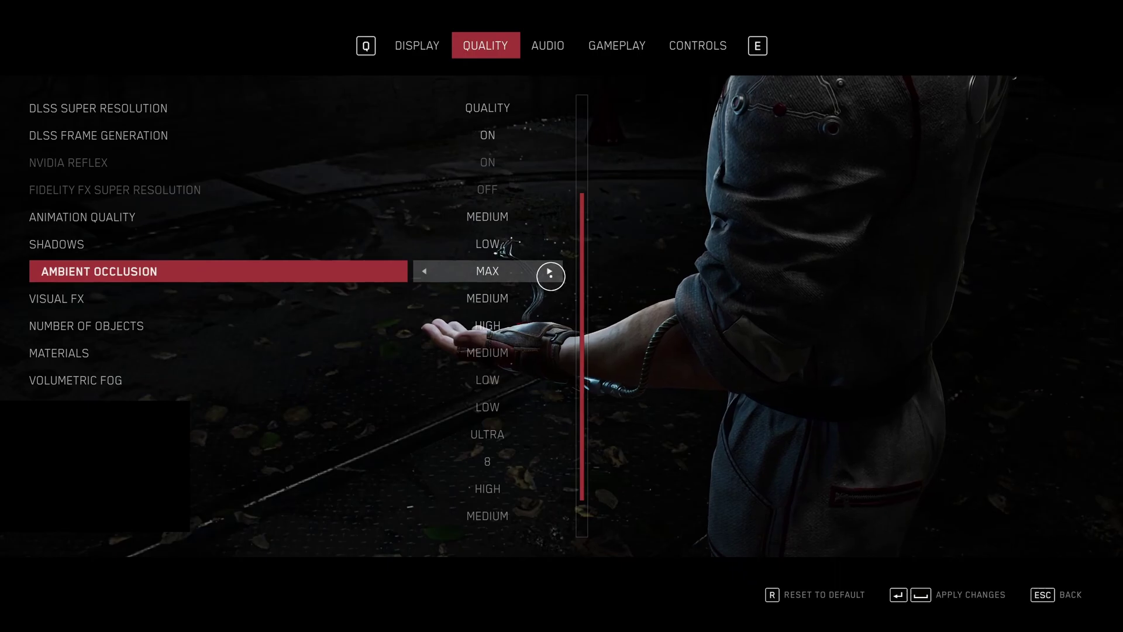
{"action": "left_click", "coordinate": [550, 272]}
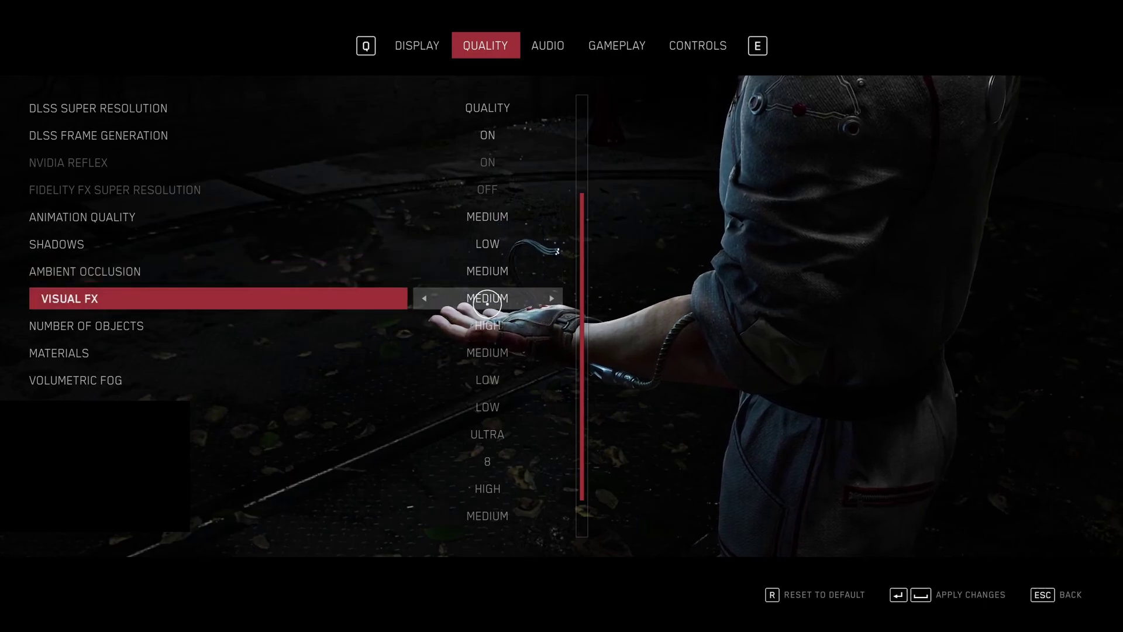
Try Number of Objects on Ultra and Materials on High, returning them to High and Medium.
{"action": "scroll", "coordinate": [517, 302], "scroll_direction": "down", "scroll_amount": 1}
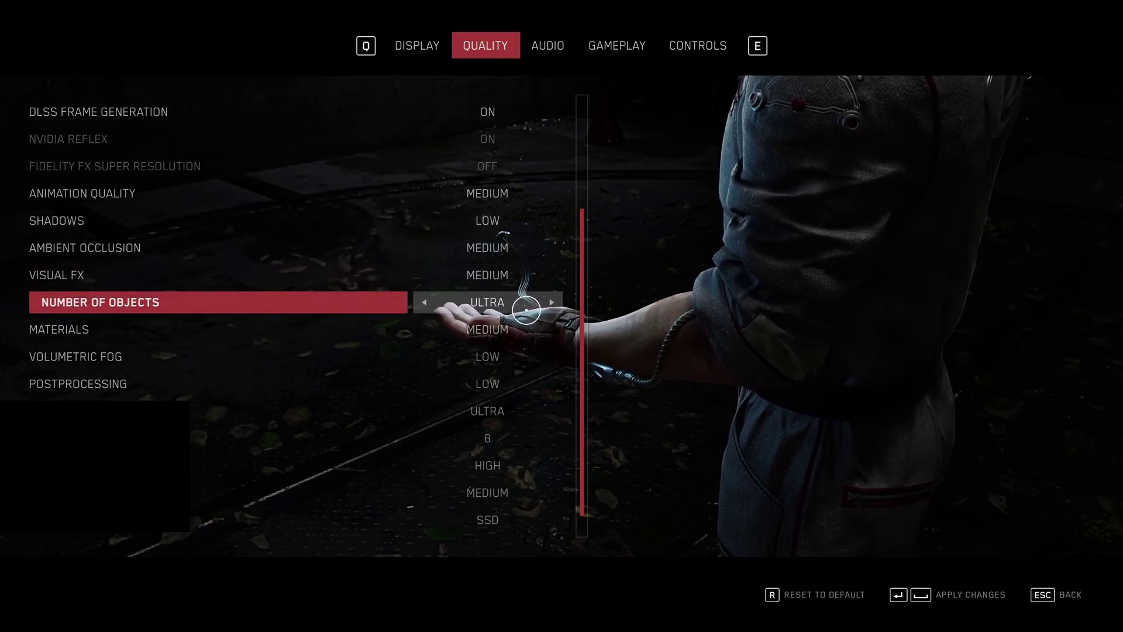
{"action": "left_click", "coordinate": [427, 304]}
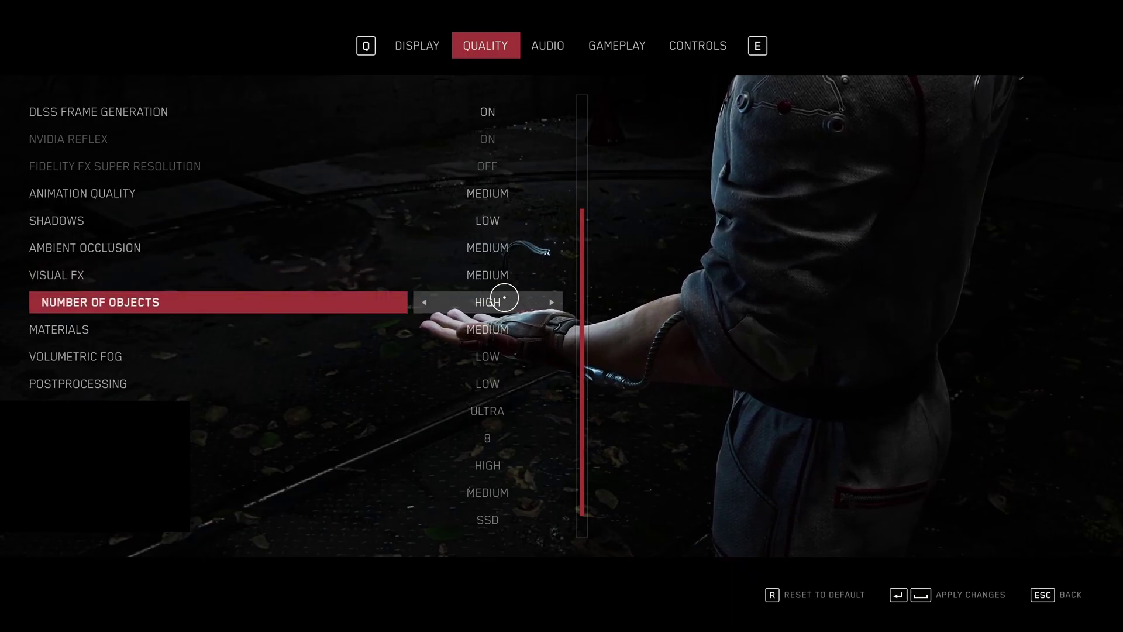
{"action": "scroll", "coordinate": [503, 345], "scroll_direction": "down", "scroll_amount": 1}
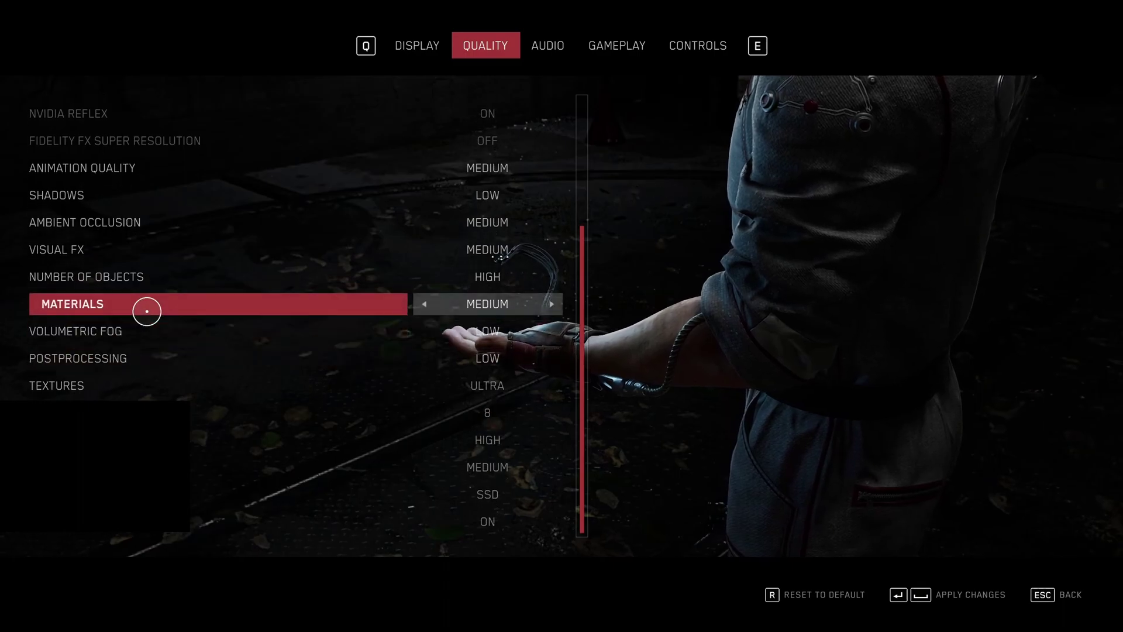
{"action": "left_click", "coordinate": [425, 304]}
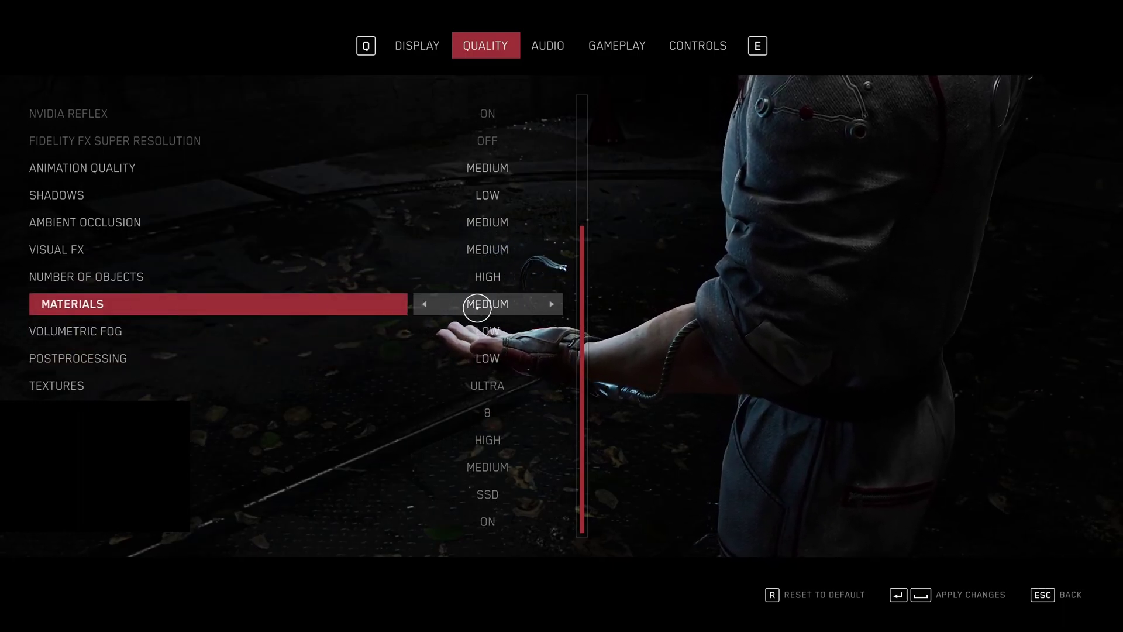
{"action": "left_click", "coordinate": [550, 303]}
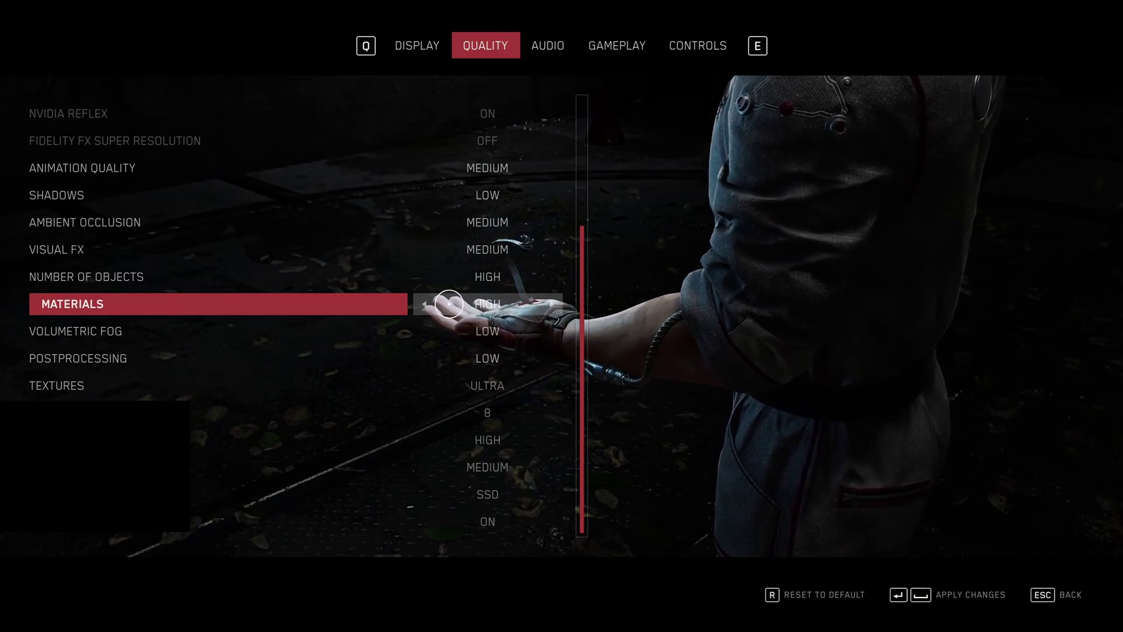
{"action": "left_click", "coordinate": [425, 303]}
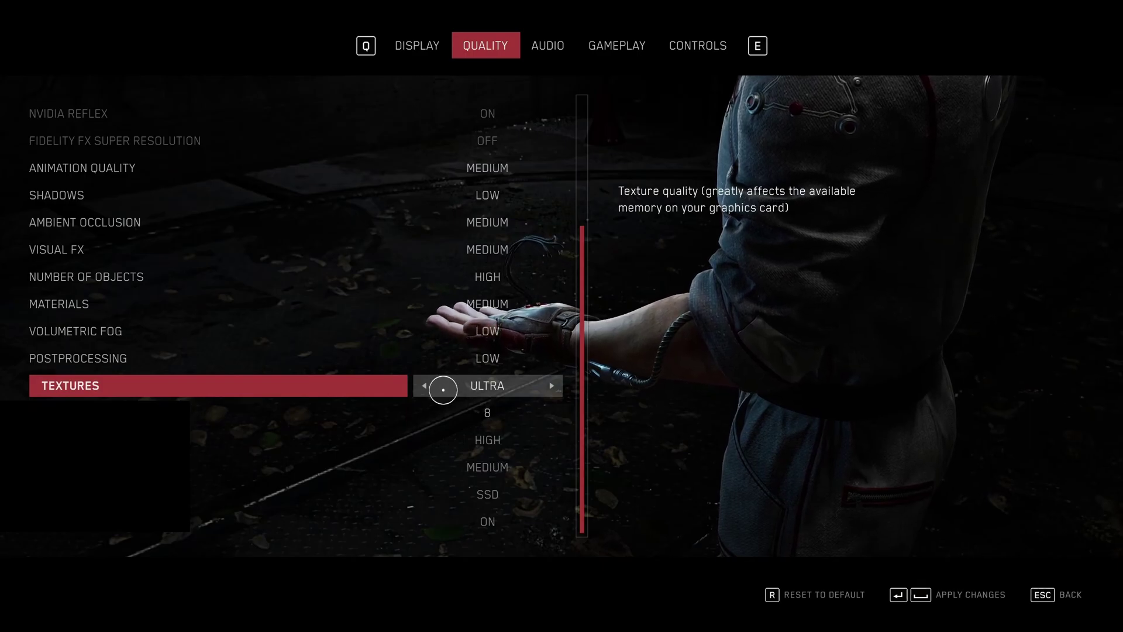
Cycle through the texture and anisotropic filtering levels, leaving Textures on Max and anisotropic filtering on 8.
{"action": "left_click", "coordinate": [424, 386]}
{"action": "left_click", "coordinate": [424, 412]}
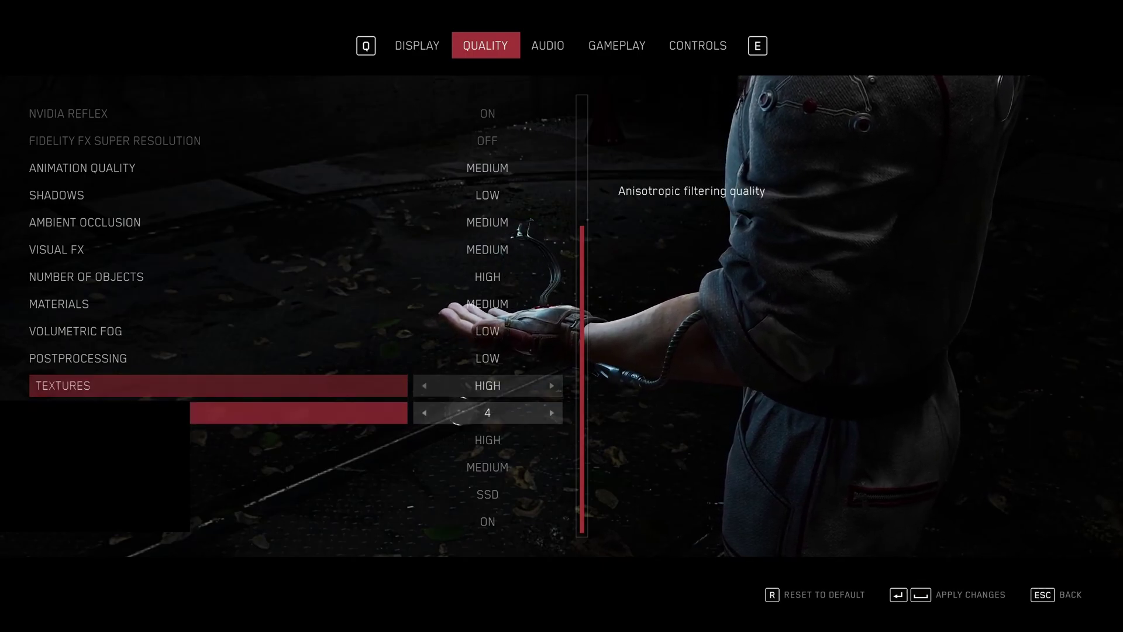
{"action": "left_click", "coordinate": [424, 385]}
{"action": "left_click", "coordinate": [424, 413]}
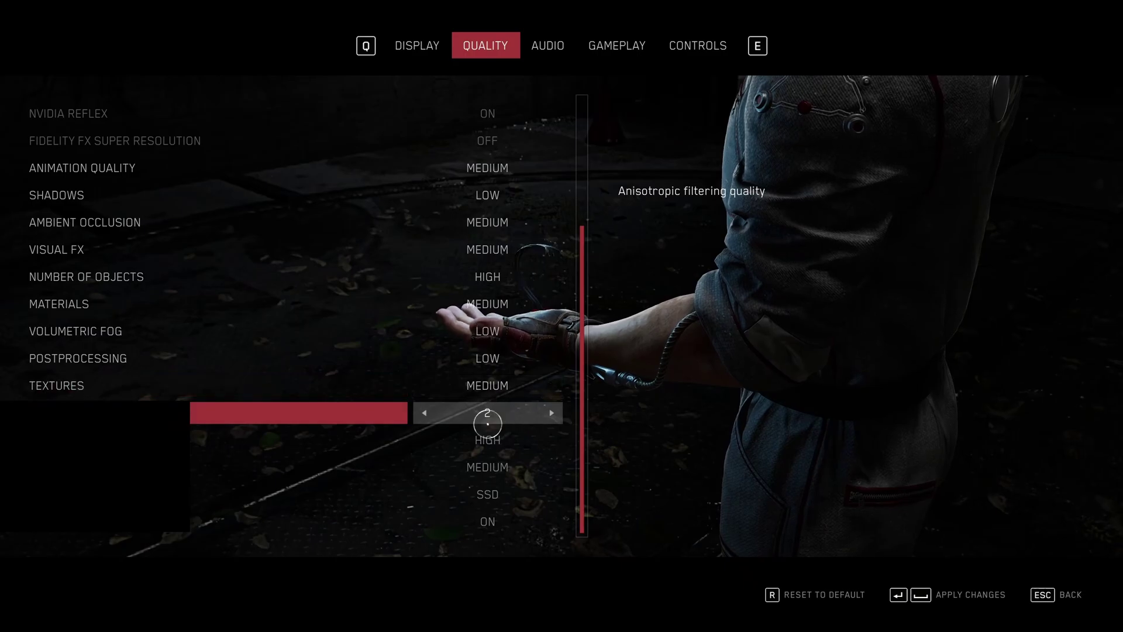
{"action": "left_click", "coordinate": [424, 385]}
{"action": "left_click", "coordinate": [424, 412]}
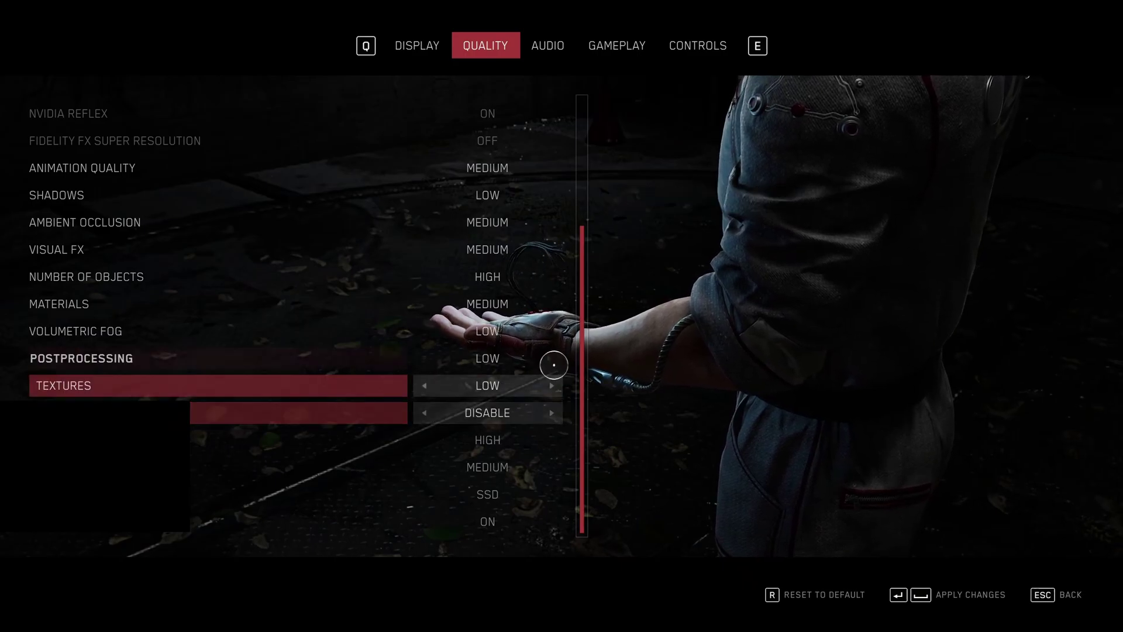
{"action": "left_click", "coordinate": [550, 386]}
{"action": "left_click", "coordinate": [550, 413]}
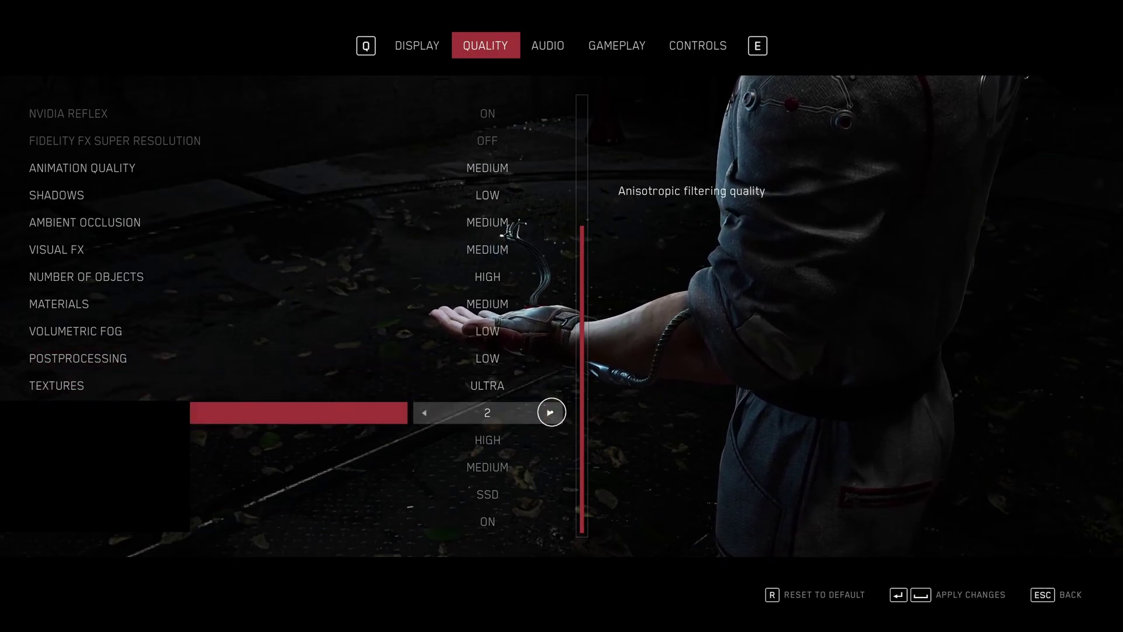
{"action": "left_click", "coordinate": [550, 413]}
{"action": "left_click", "coordinate": [550, 412]}
{"action": "left_click", "coordinate": [424, 414]}
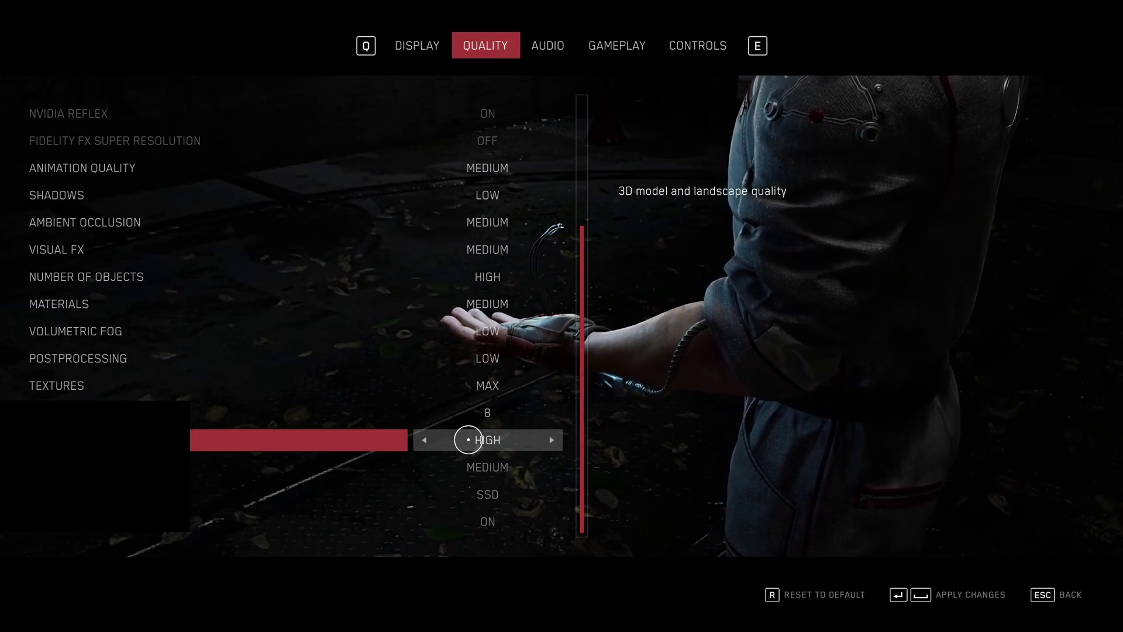
Try the vegetation density on Low, High and Ultra, and return it to Medium.
{"action": "key", "text": "Down"}
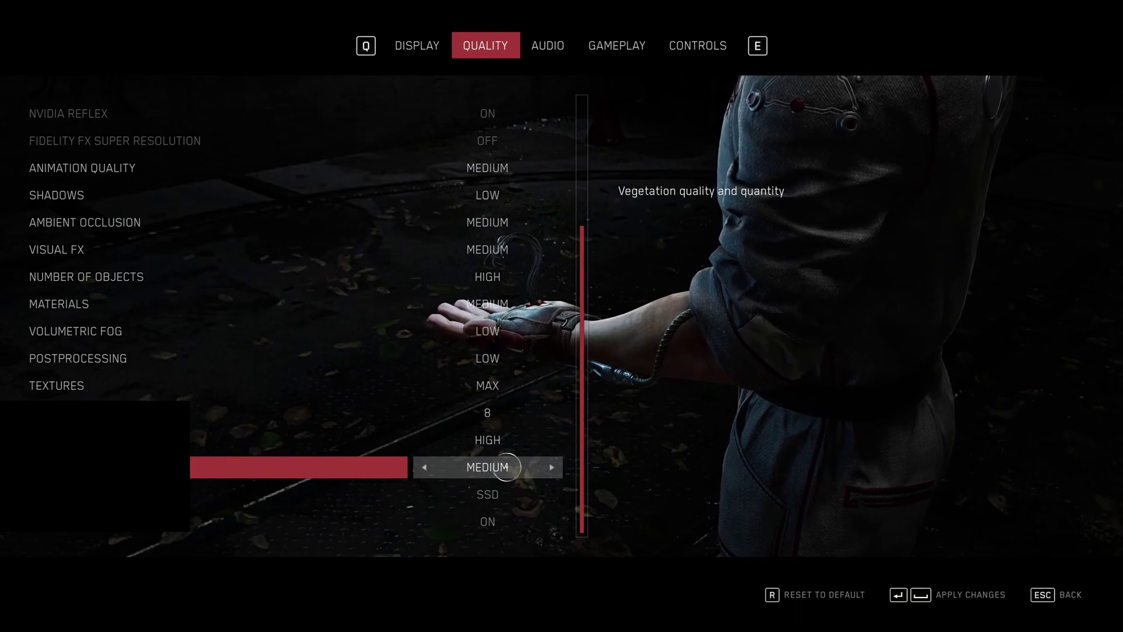
{"action": "left_click", "coordinate": [428, 468]}
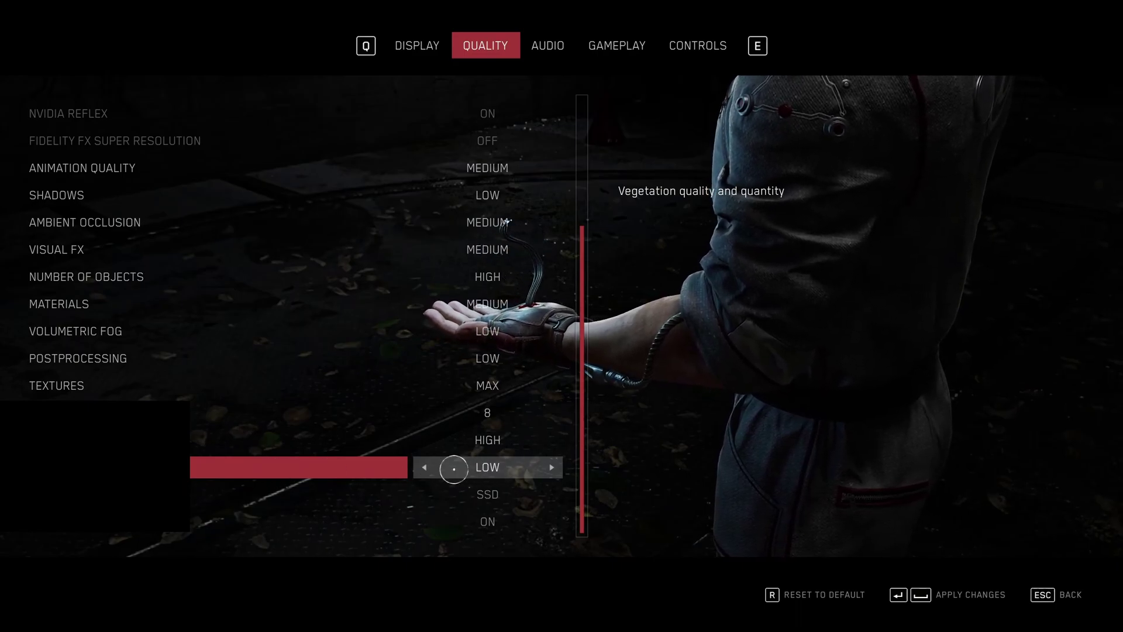
{"action": "left_click", "coordinate": [550, 468]}
{"action": "left_click", "coordinate": [551, 468]}
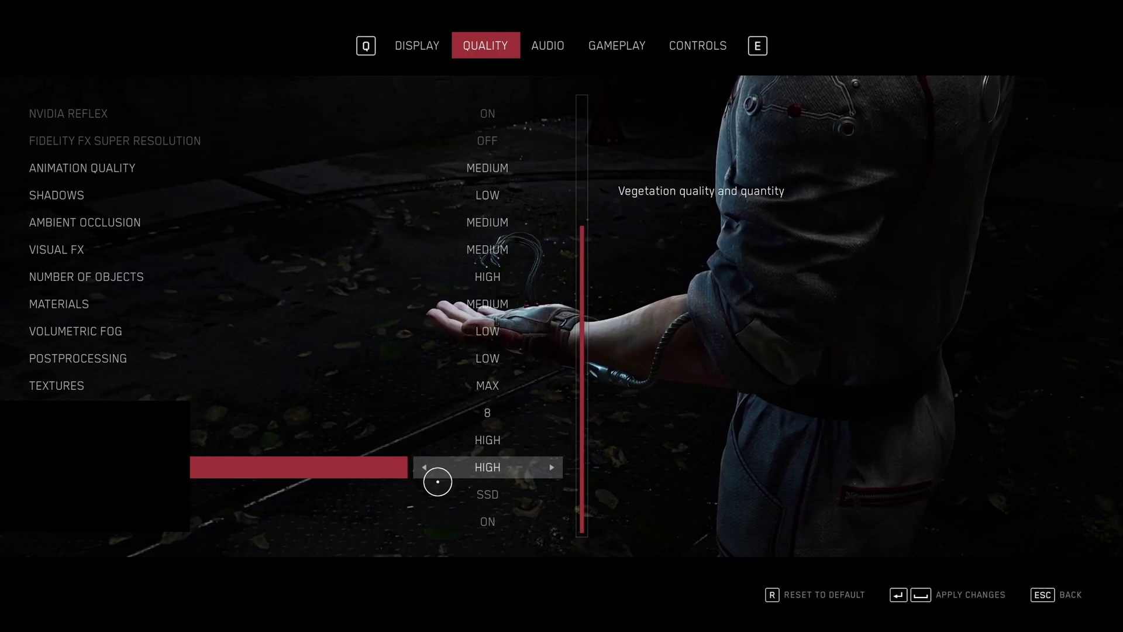
{"action": "left_click", "coordinate": [549, 468]}
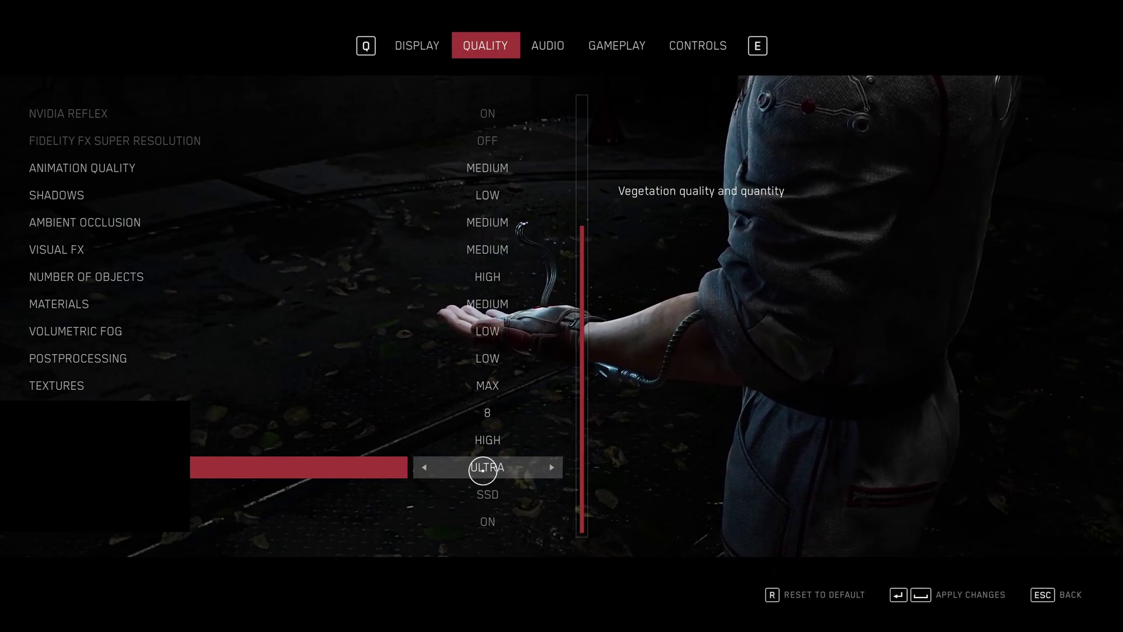
{"action": "left_click", "coordinate": [425, 467]}
{"action": "left_click", "coordinate": [426, 466]}
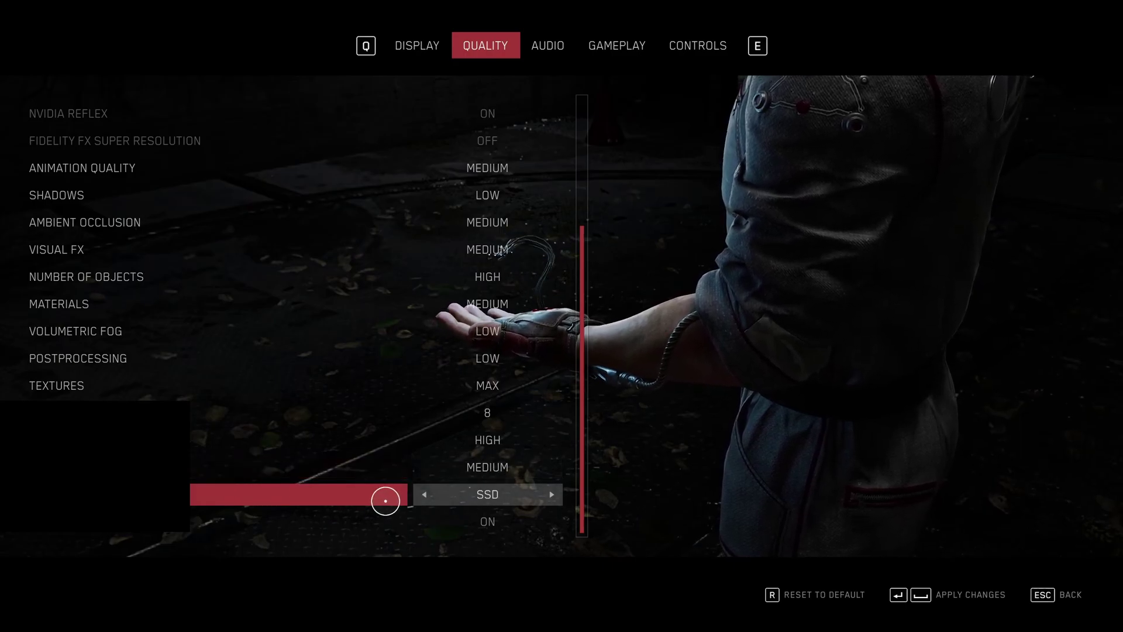
Set the storage drive option to HDD and go to the gameplay settings.
{"action": "left_click", "coordinate": [426, 495]}
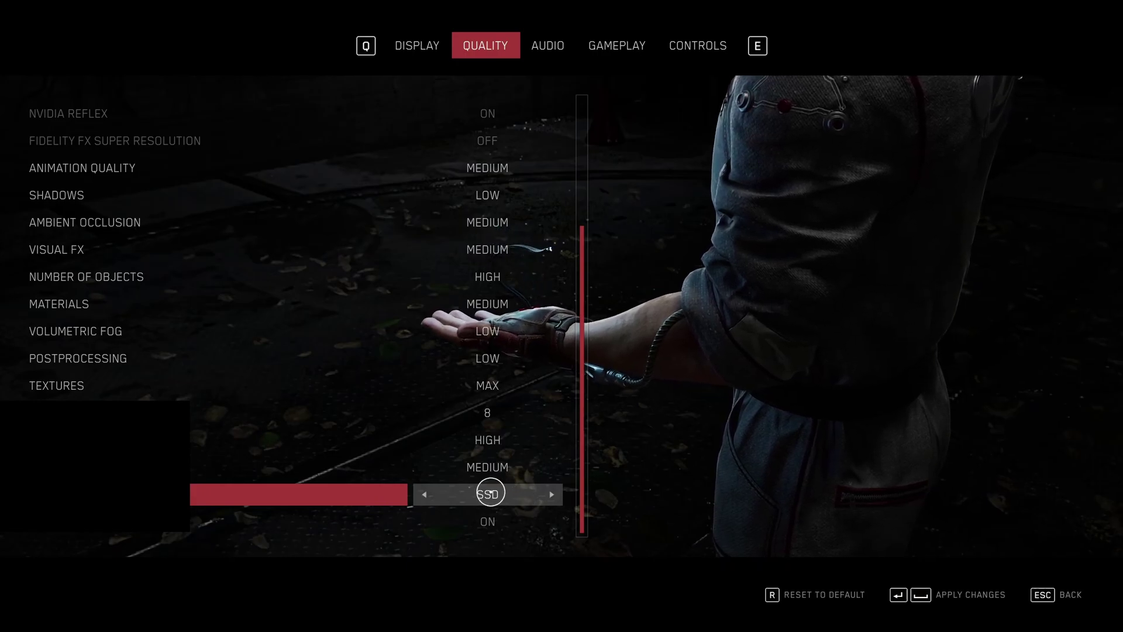
{"action": "left_click", "coordinate": [426, 494]}
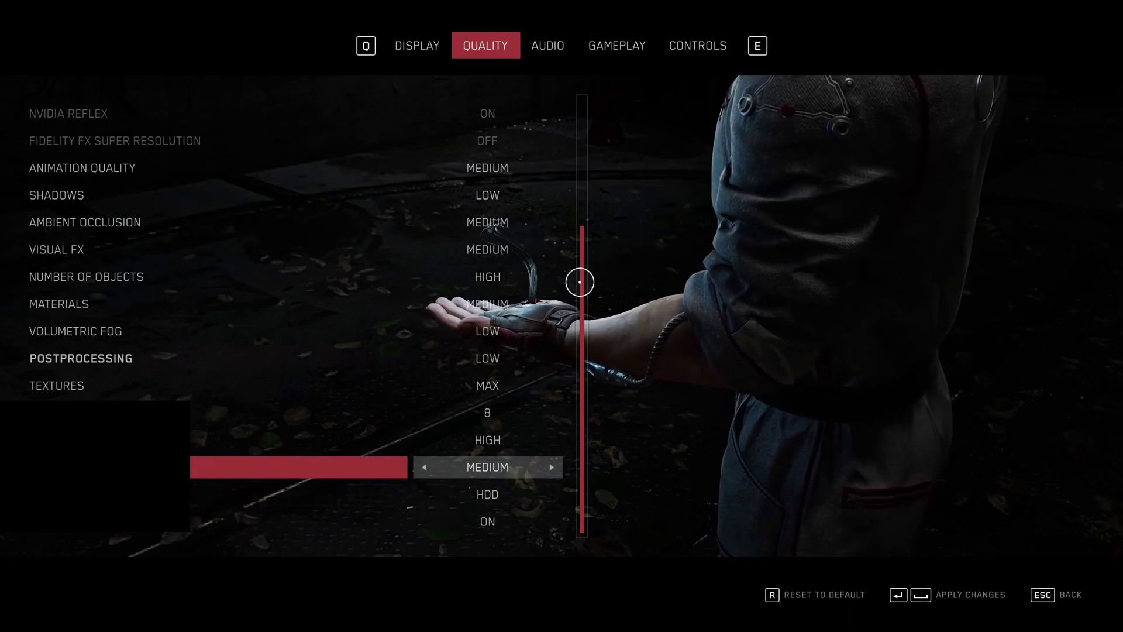
{"action": "left_click", "coordinate": [612, 42]}
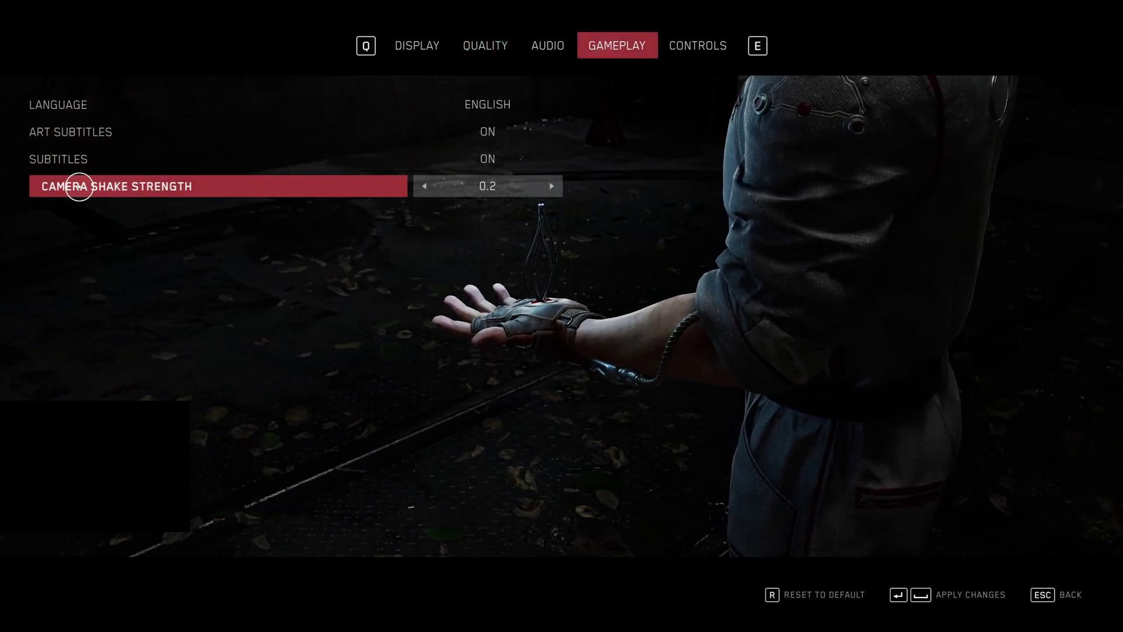